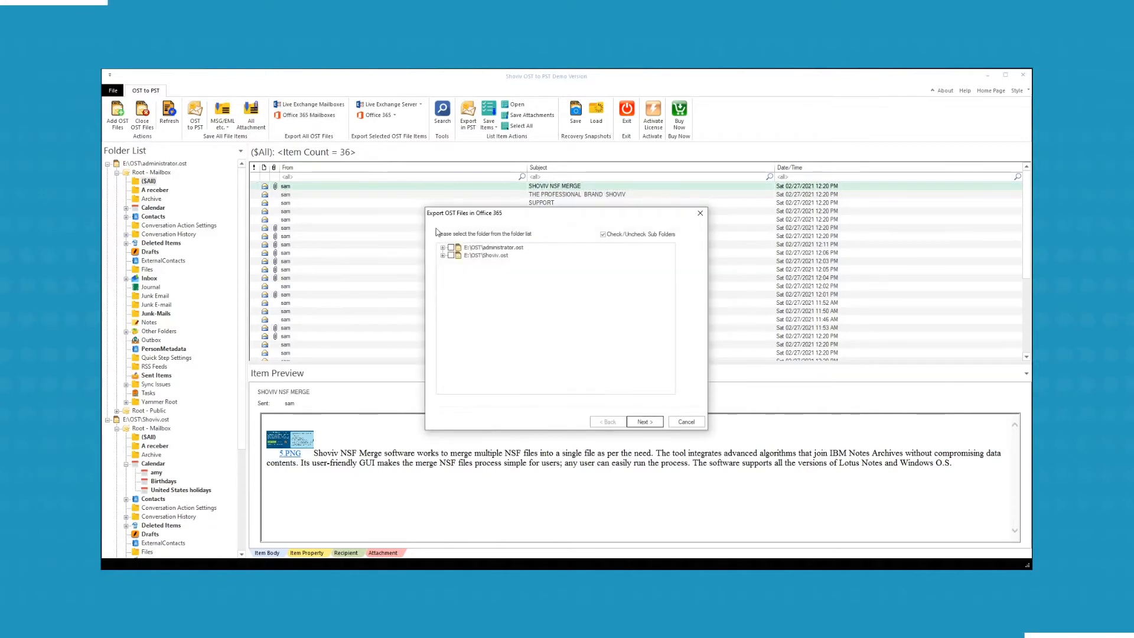
Select only the Archive folder under administrator.ost's Root - Mailbox, with Contacts and Calendar expanded, and continue.
click(443, 248)
click(453, 256)
click(470, 263)
click(470, 317)
click(452, 249)
click(452, 249)
click(470, 271)
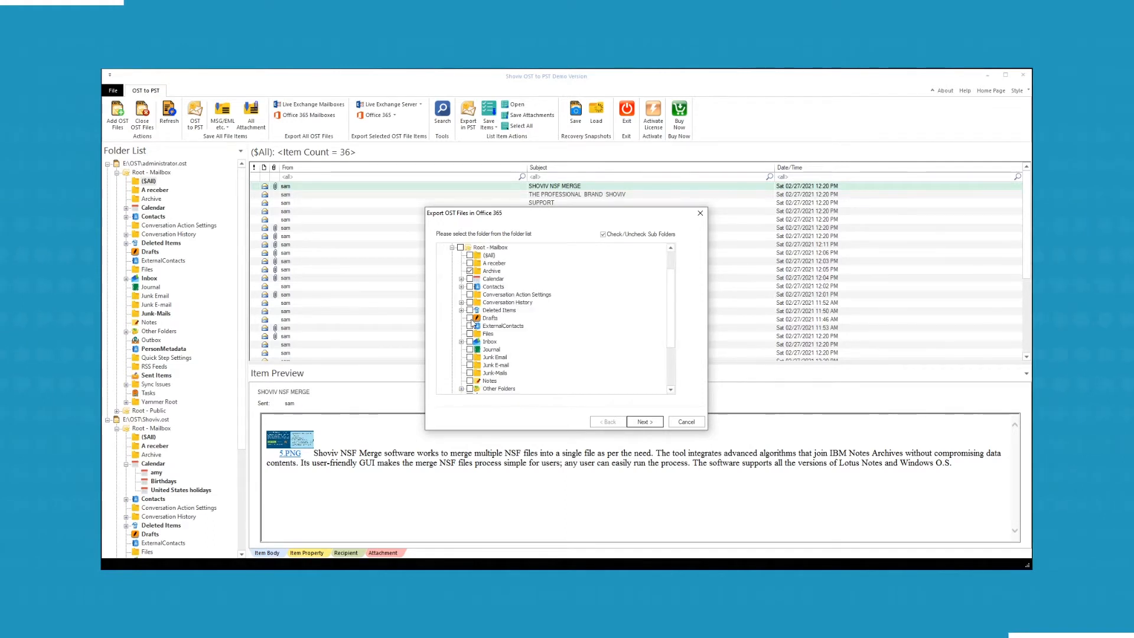
click(461, 287)
click(461, 279)
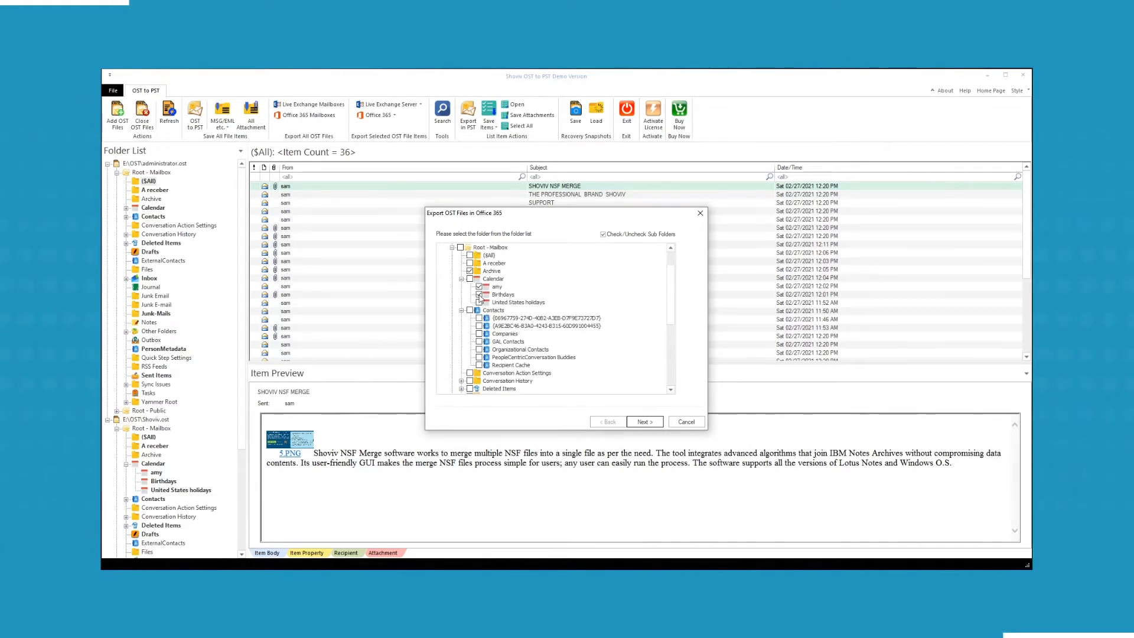
click(644, 422)
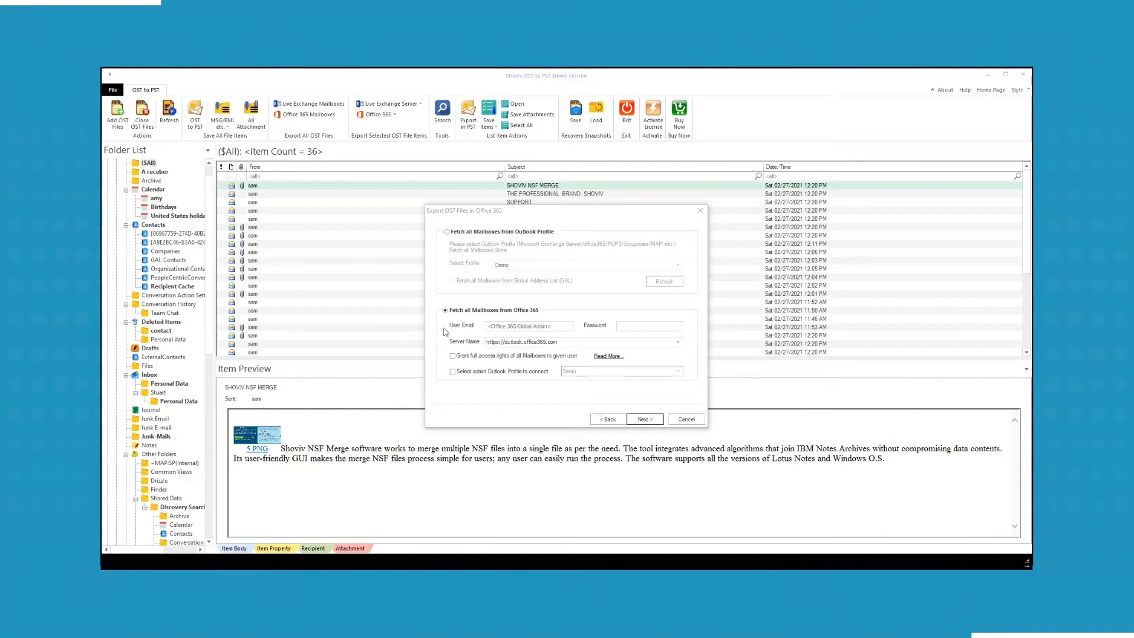
click(499, 326)
key(ctrl+v)
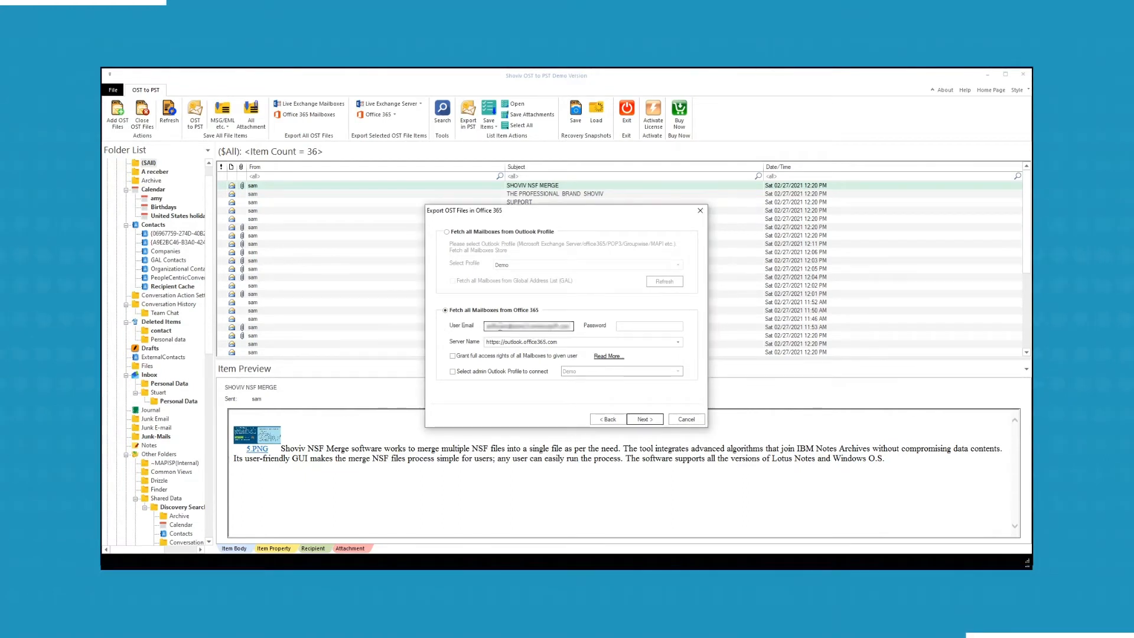
click(625, 326)
text(********)
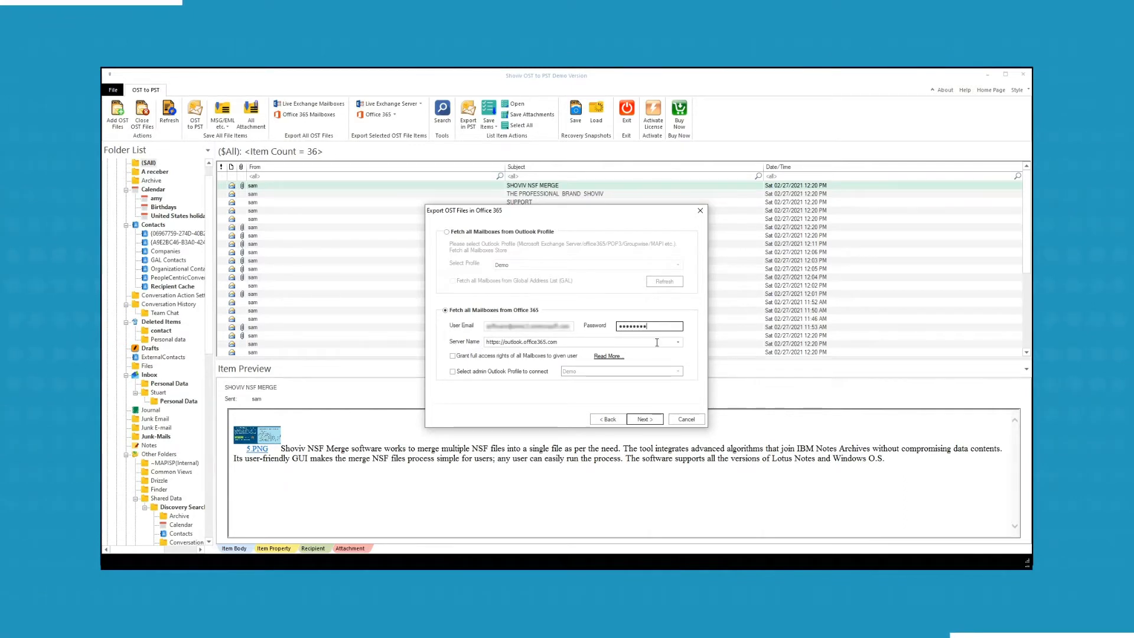
click(677, 342)
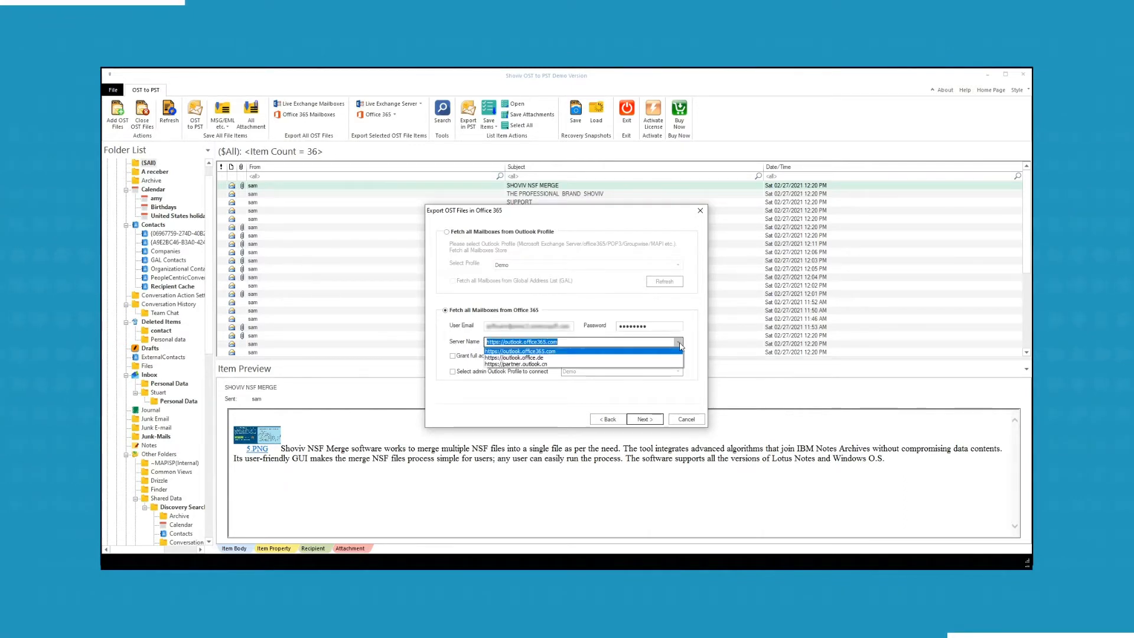
click(646, 352)
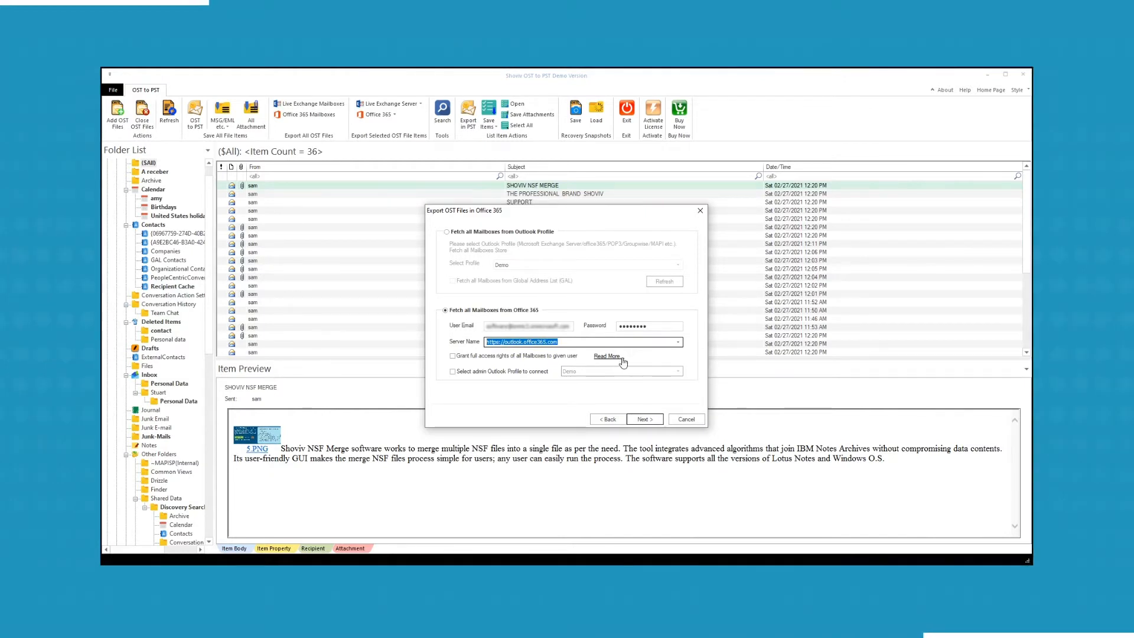
Grant full access rights and use Demo as the admin Outlook profile.
click(453, 357)
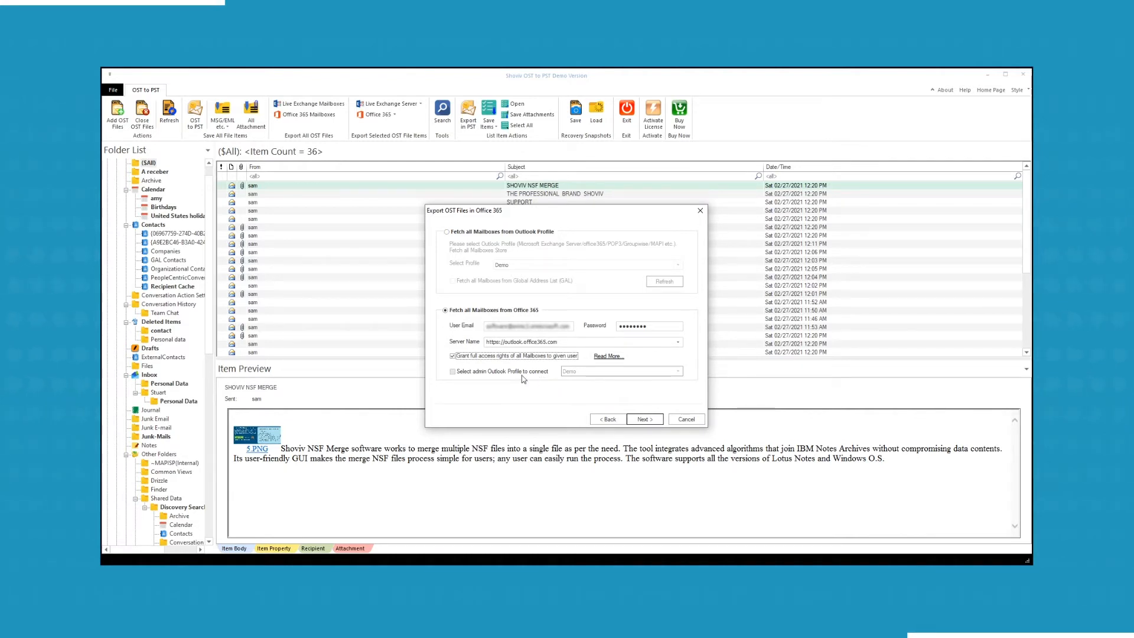
click(453, 372)
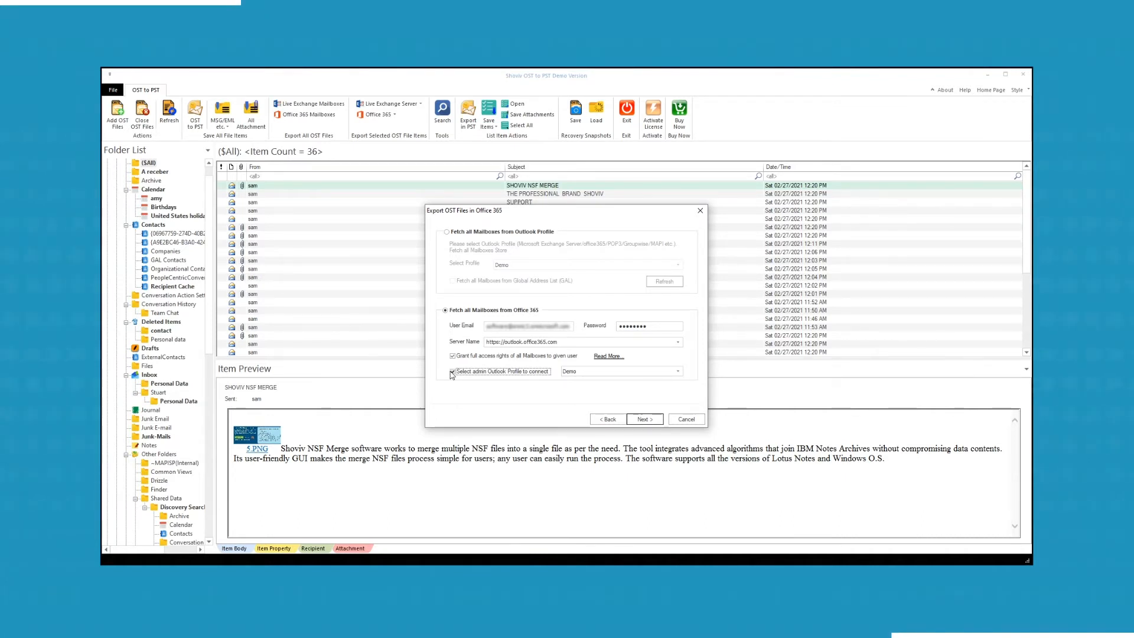
click(678, 371)
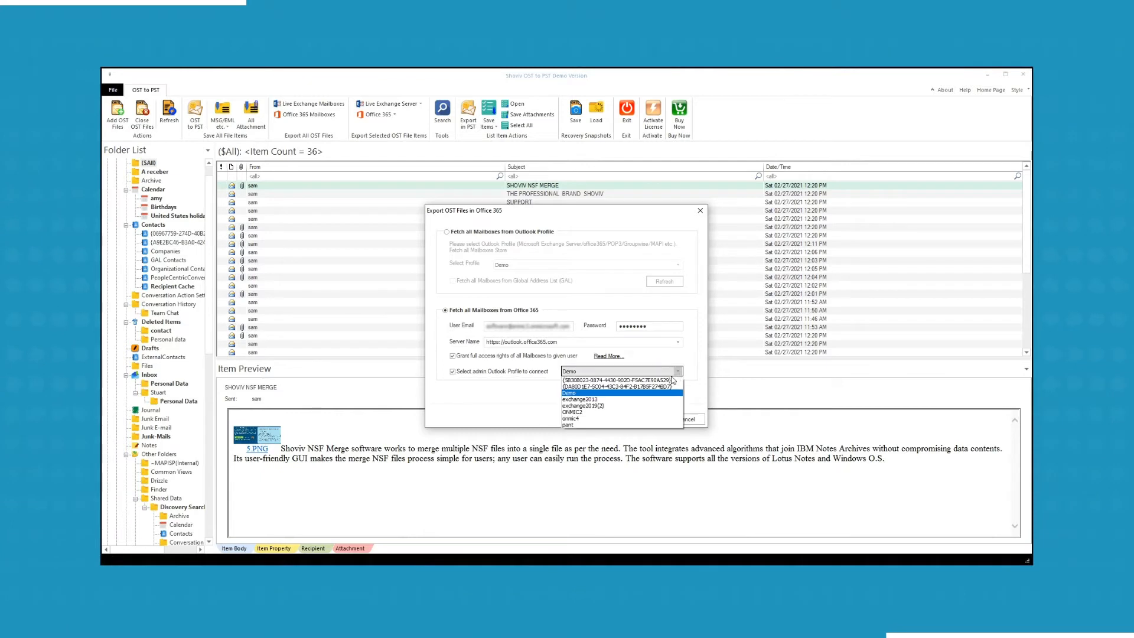
click(679, 374)
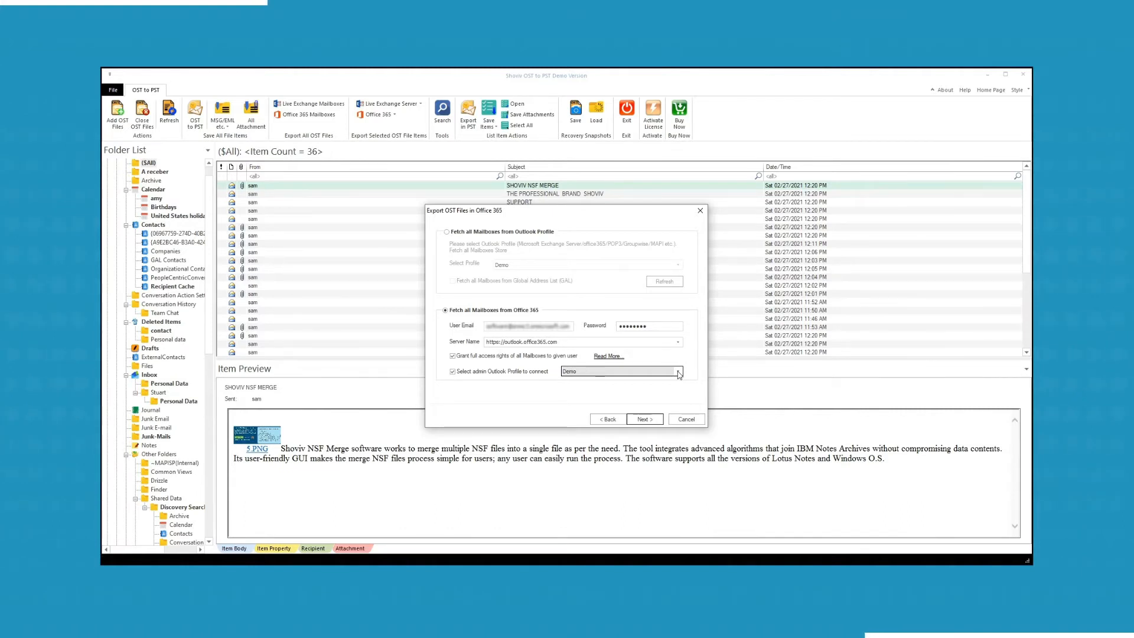
Tick Global Address List fetching with profile Demo, then return to fetching all mailboxes from Office 365.
click(447, 232)
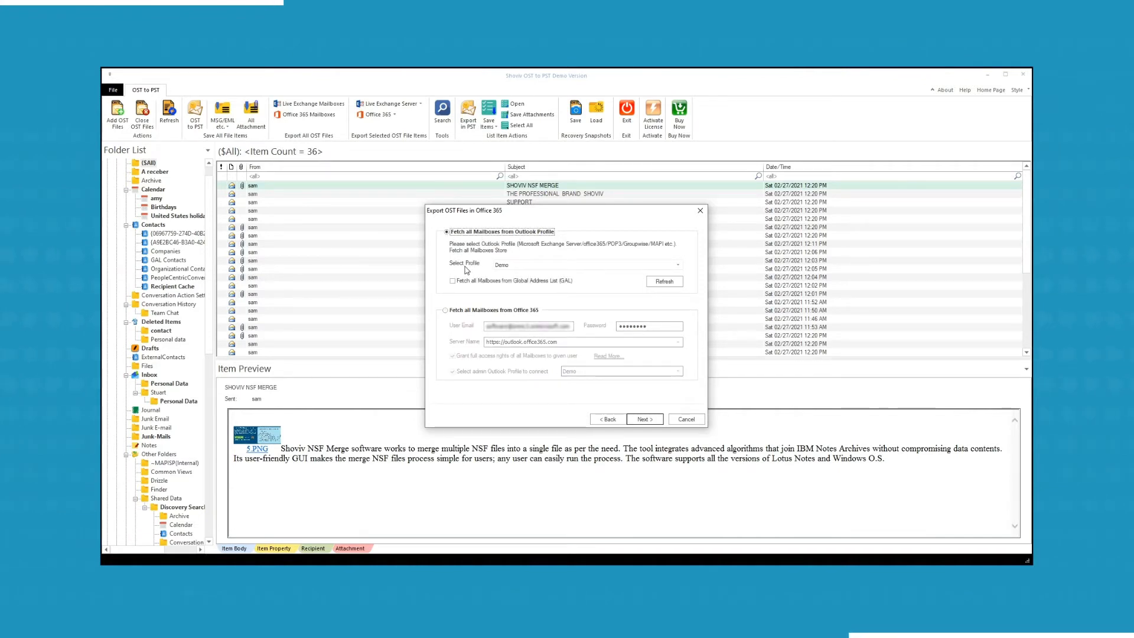
click(678, 266)
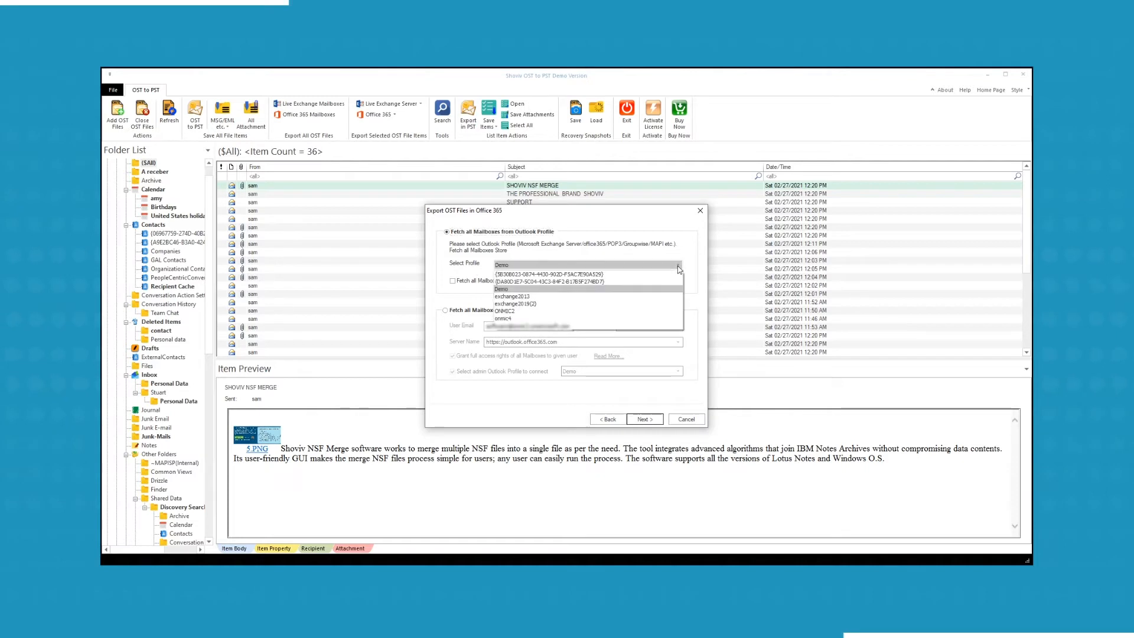
click(661, 265)
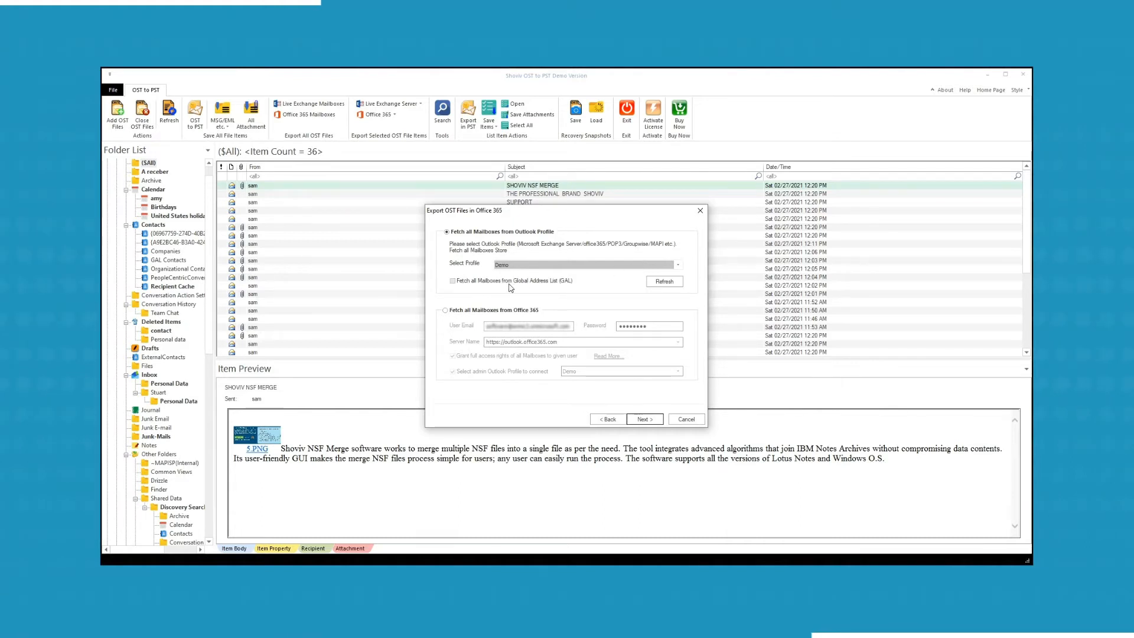
click(453, 283)
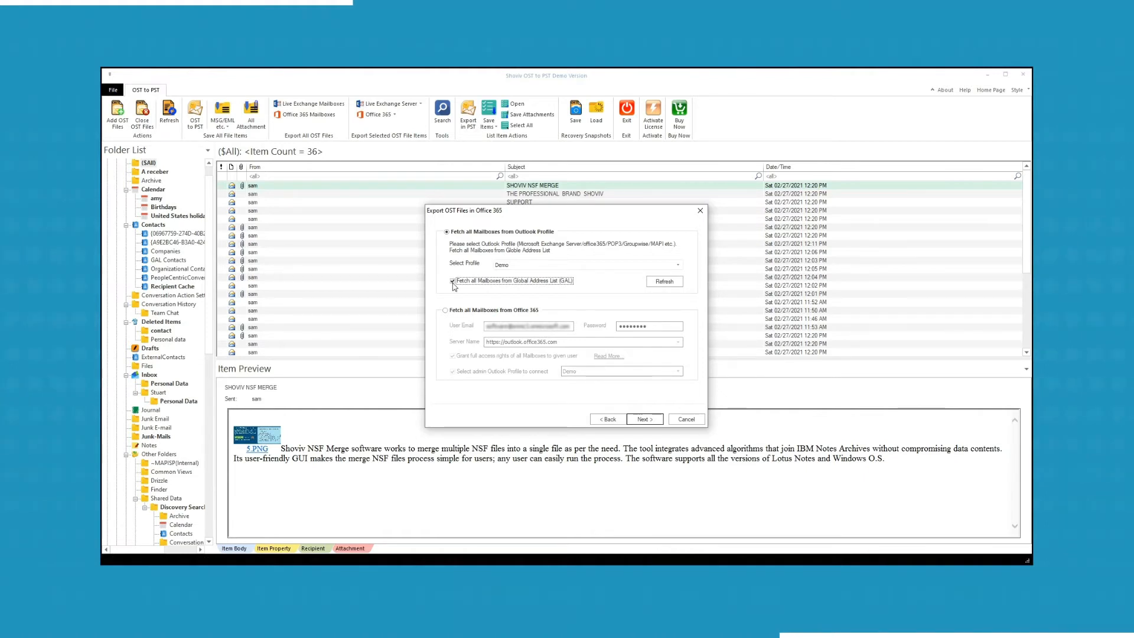
click(445, 311)
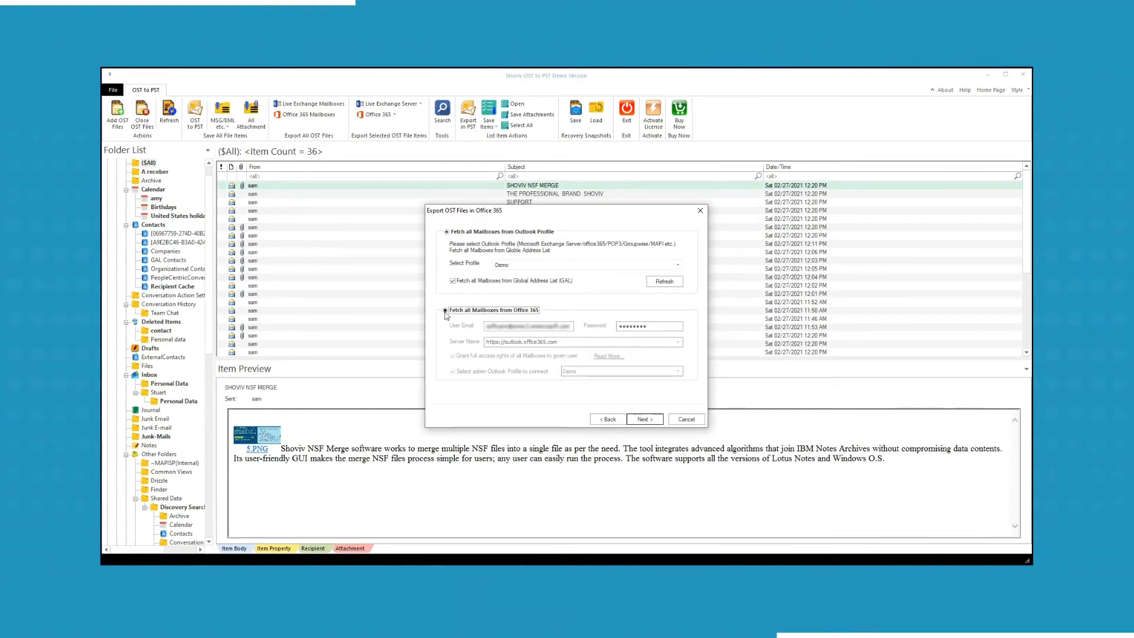
Map administrator.ost to its target mailbox and Shoviv.ost to the user's archive mailbox.
click(645, 419)
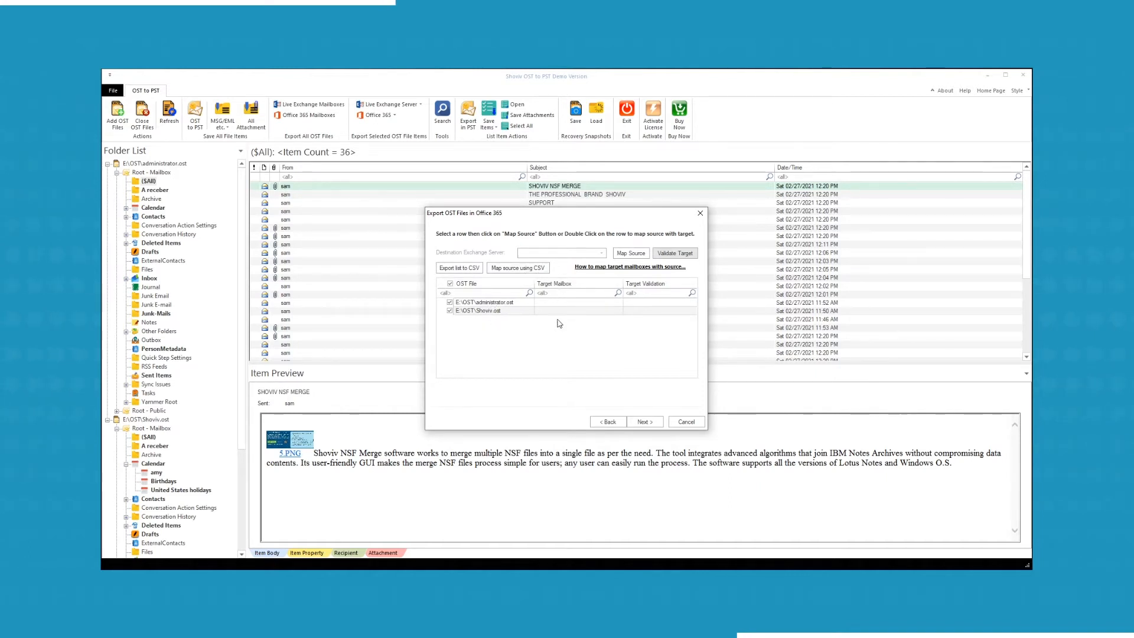
click(476, 302)
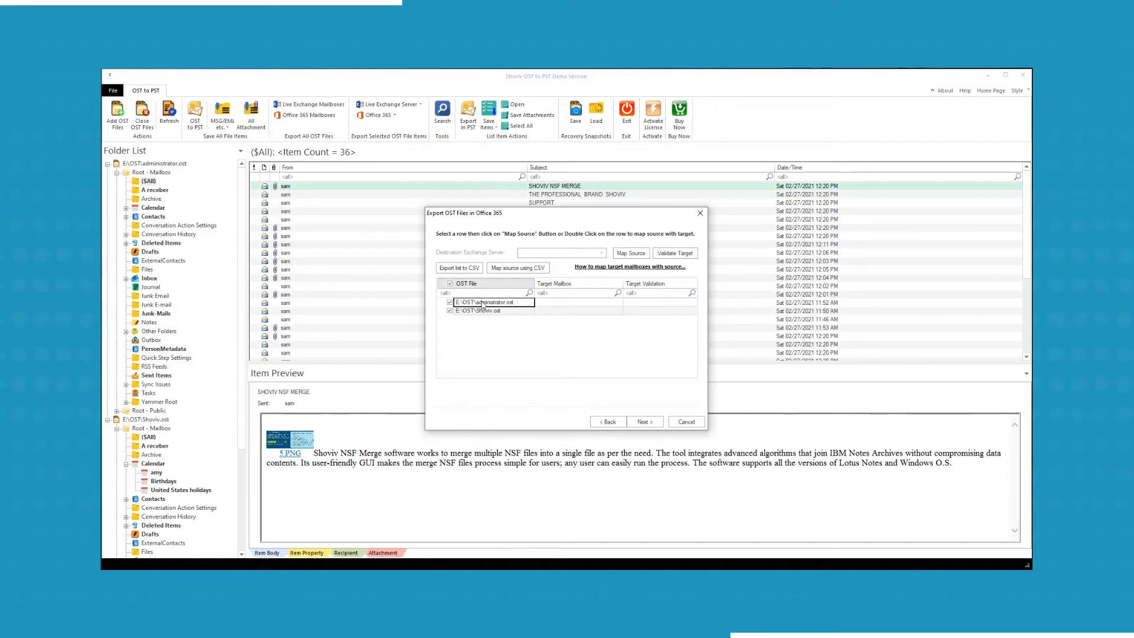
click(636, 255)
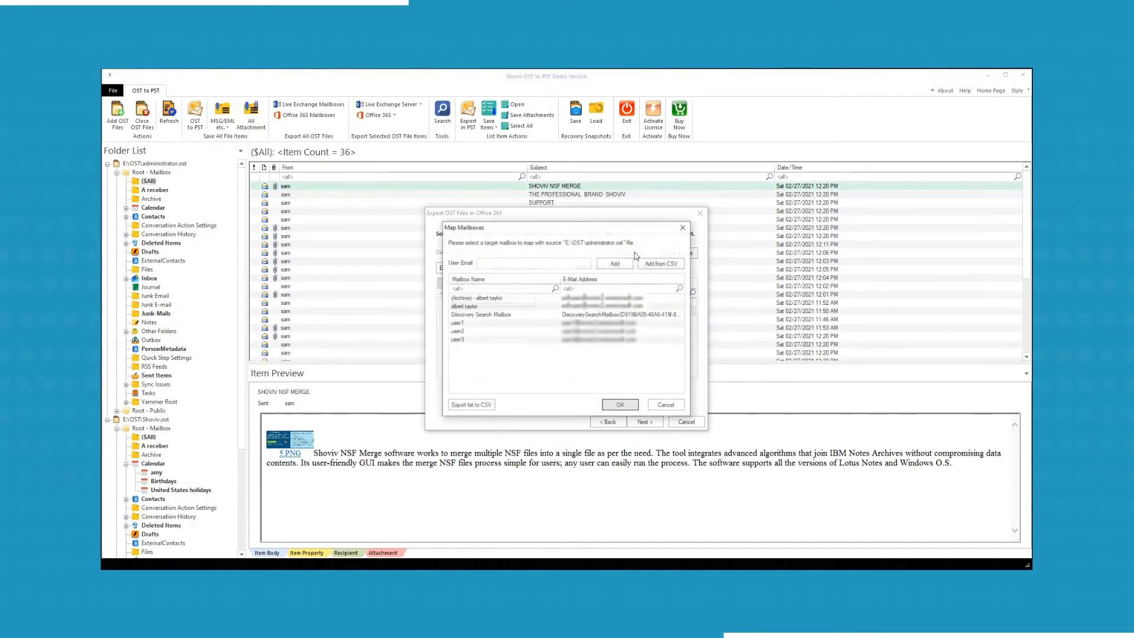
click(473, 307)
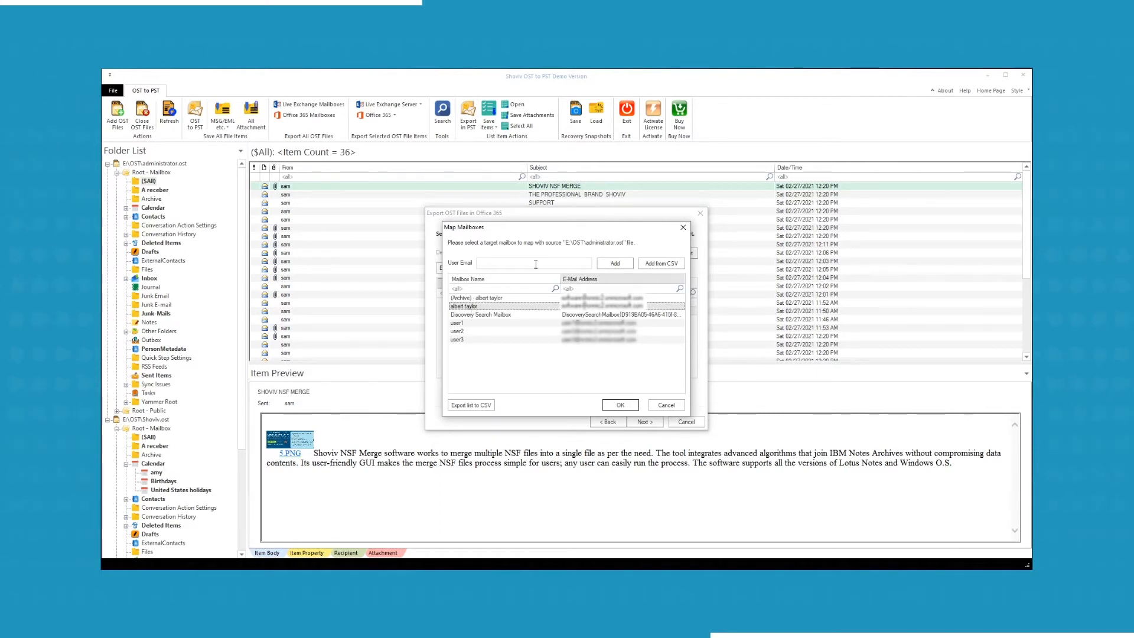
click(509, 264)
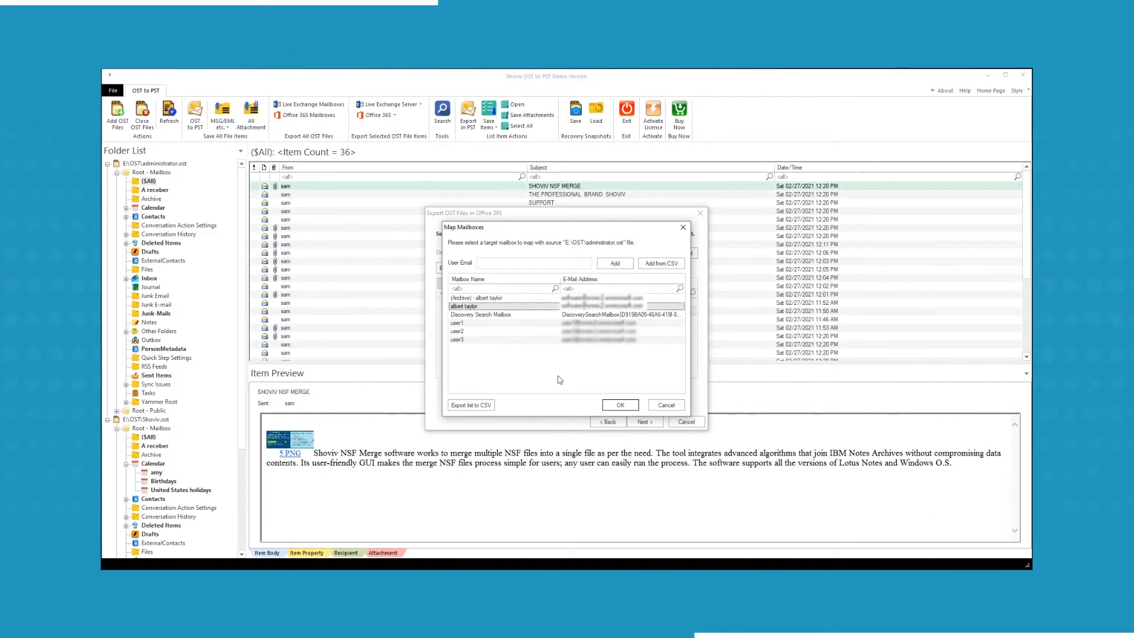
double_click(476, 299)
Validate both target mailboxes and accept the completion message.
click(680, 259)
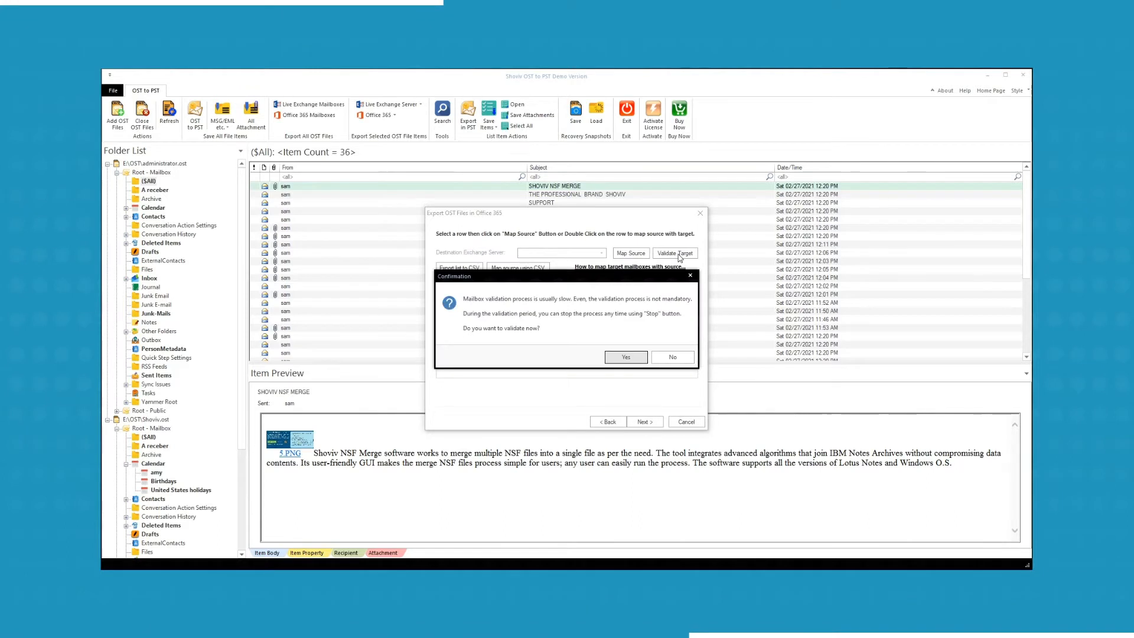
click(624, 357)
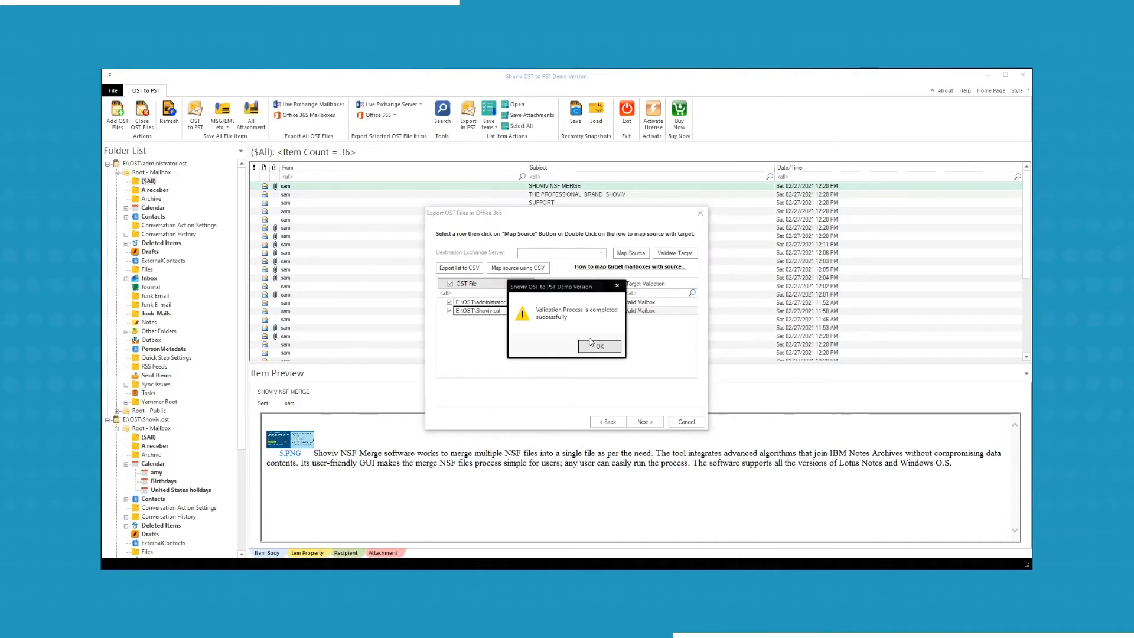
click(597, 346)
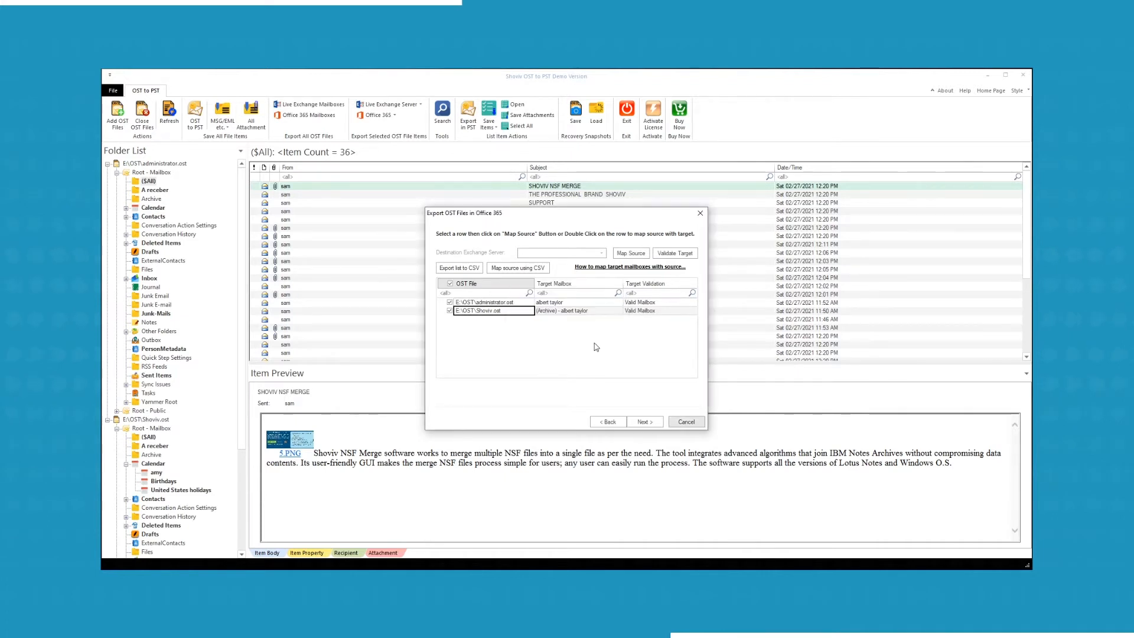
Move from the validated mailbox mapping to the Item Filters page.
click(645, 422)
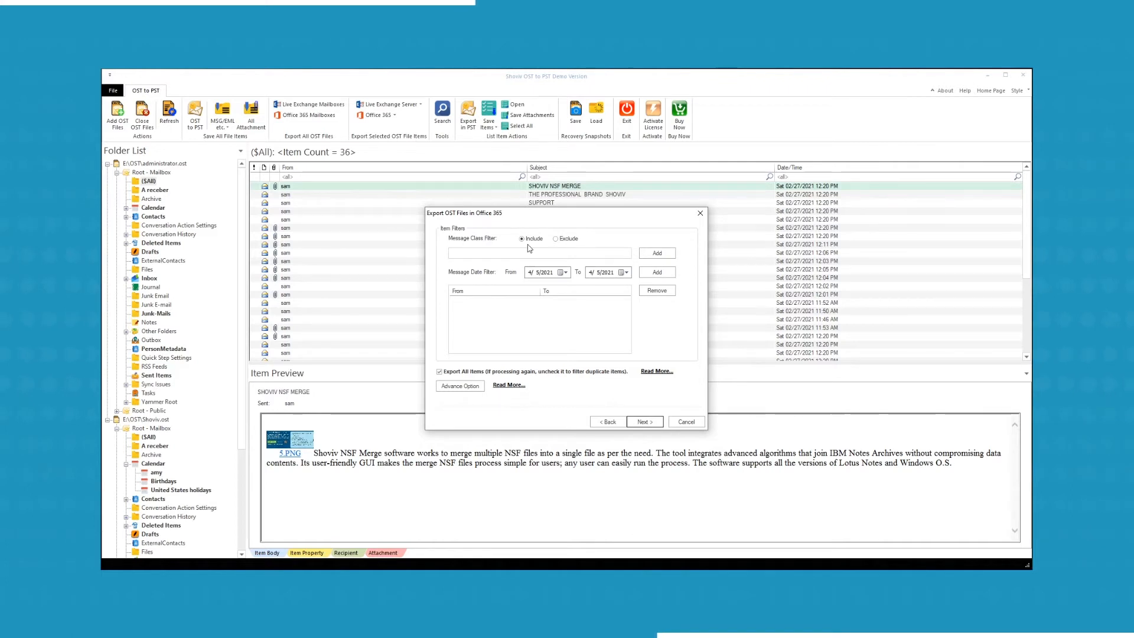
In advanced options, filter by Last Modification Time and map folder 'a receber' to Inbox.
click(470, 389)
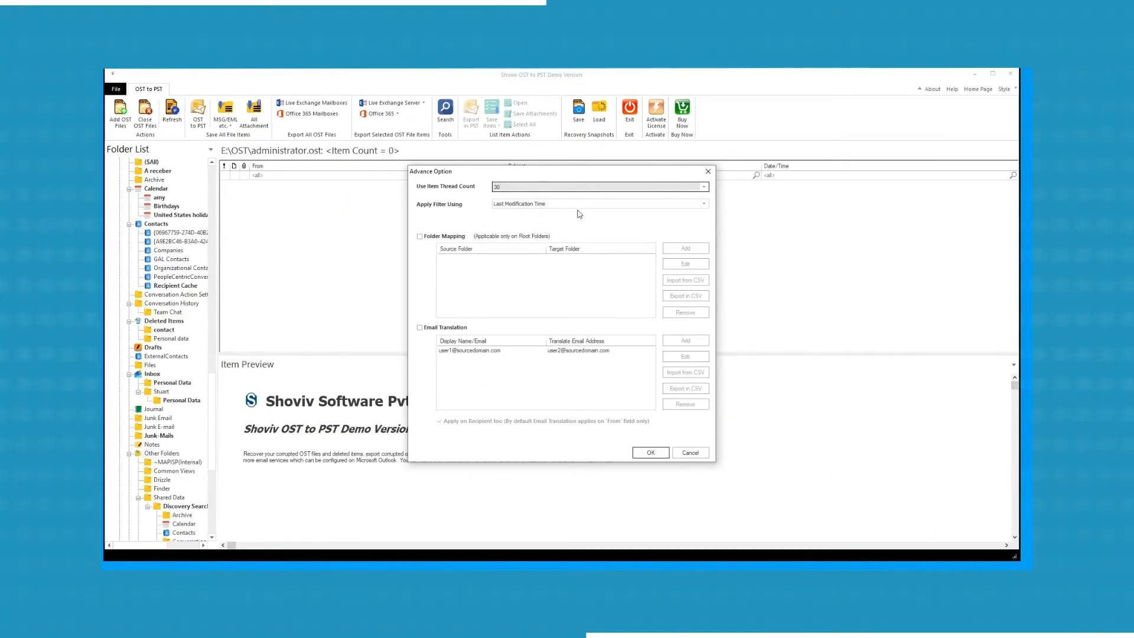
click(579, 203)
click(590, 211)
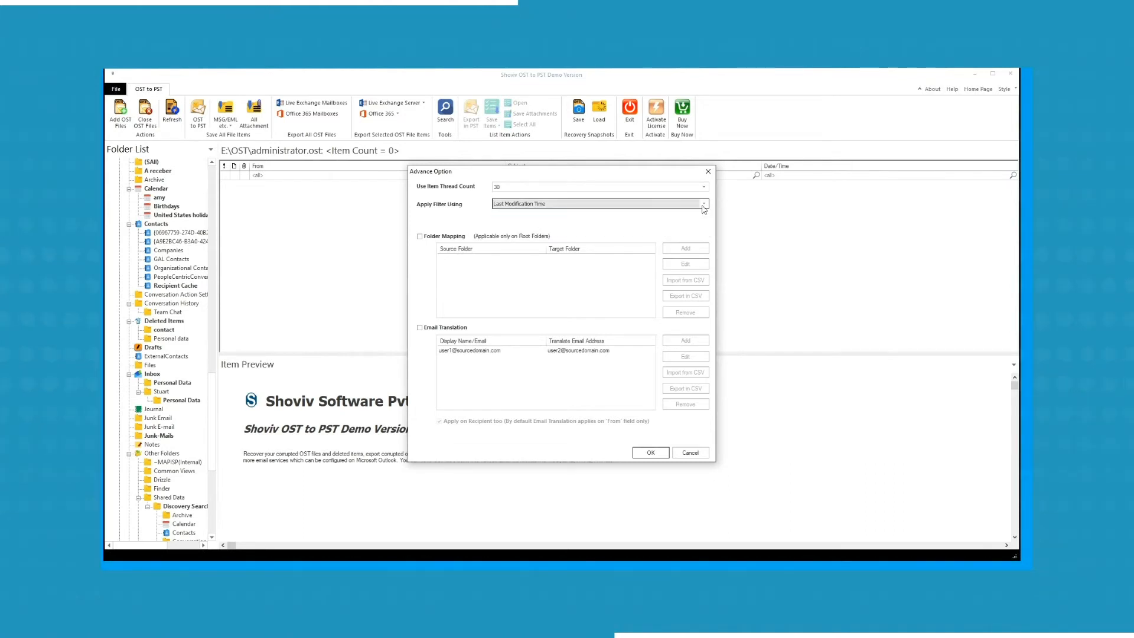
click(420, 237)
click(685, 248)
click(525, 300)
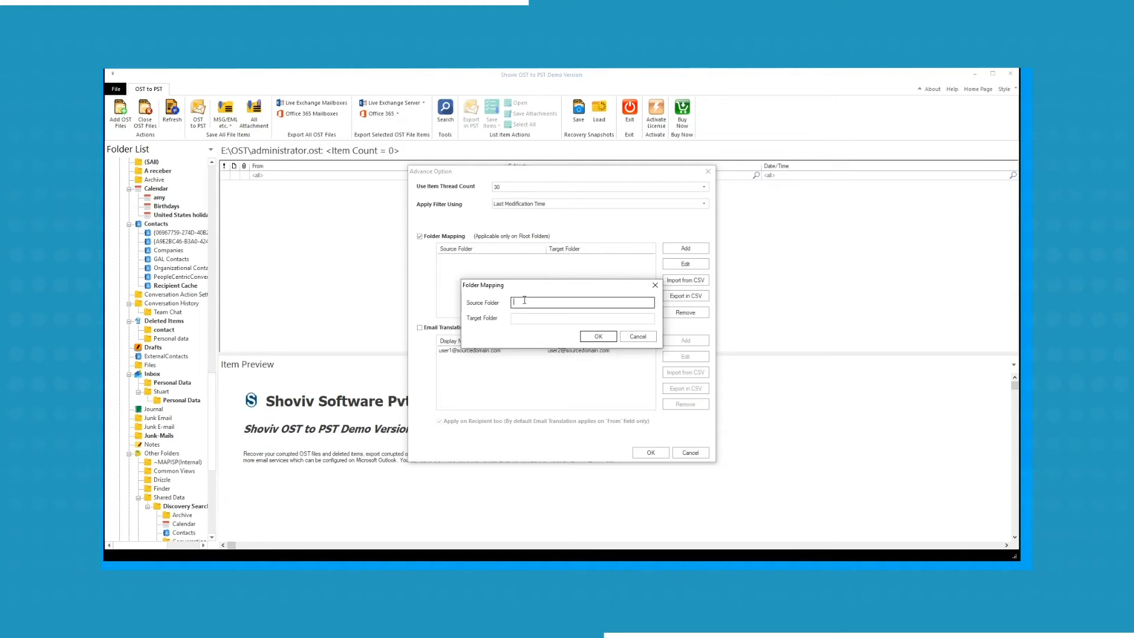
key(Tab)
text(Inbox)
click(615, 336)
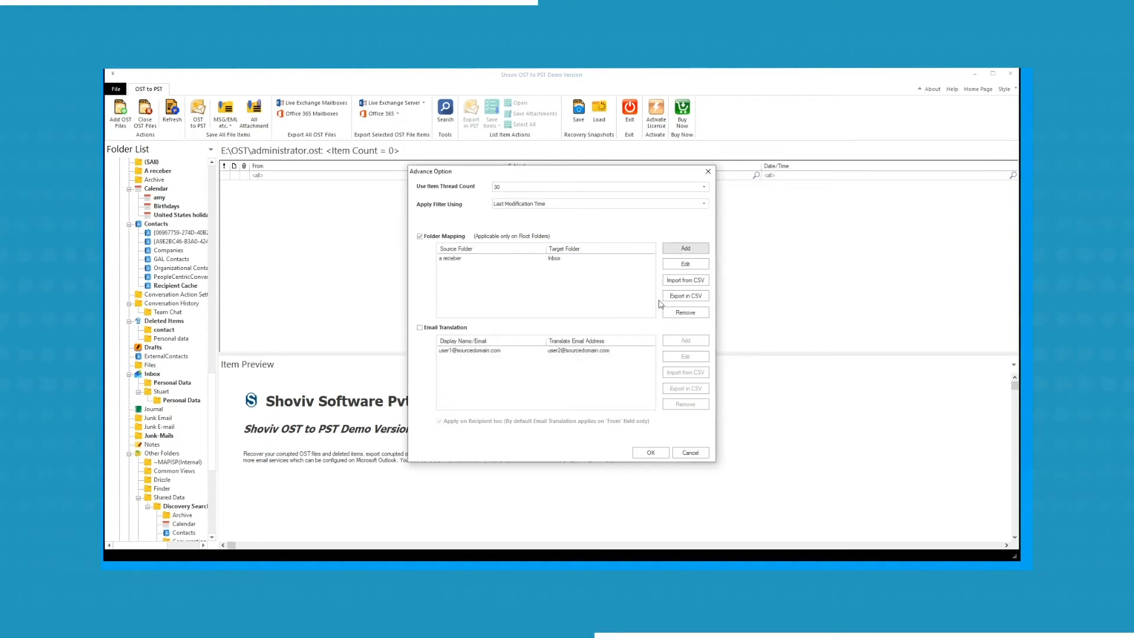
Add an Archive-to-Drafts folder mapping, confirm the advanced options, and start the Office 365 export.
click(685, 248)
click(621, 302)
text(Archiv)
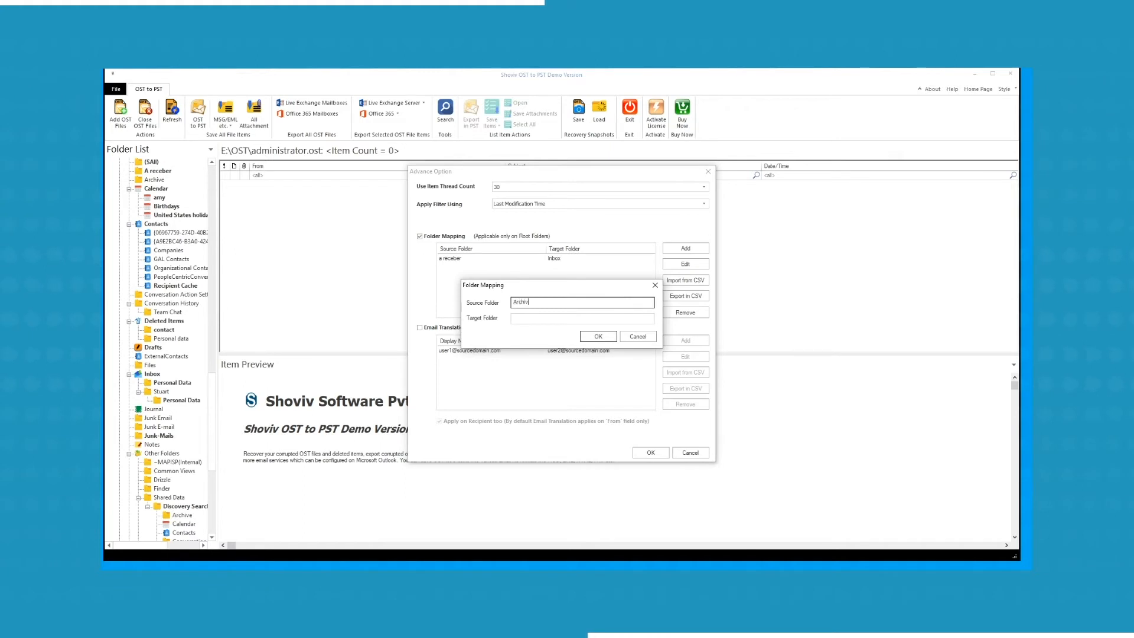
text(e)
key(Tab)
text(Drafts)
click(598, 336)
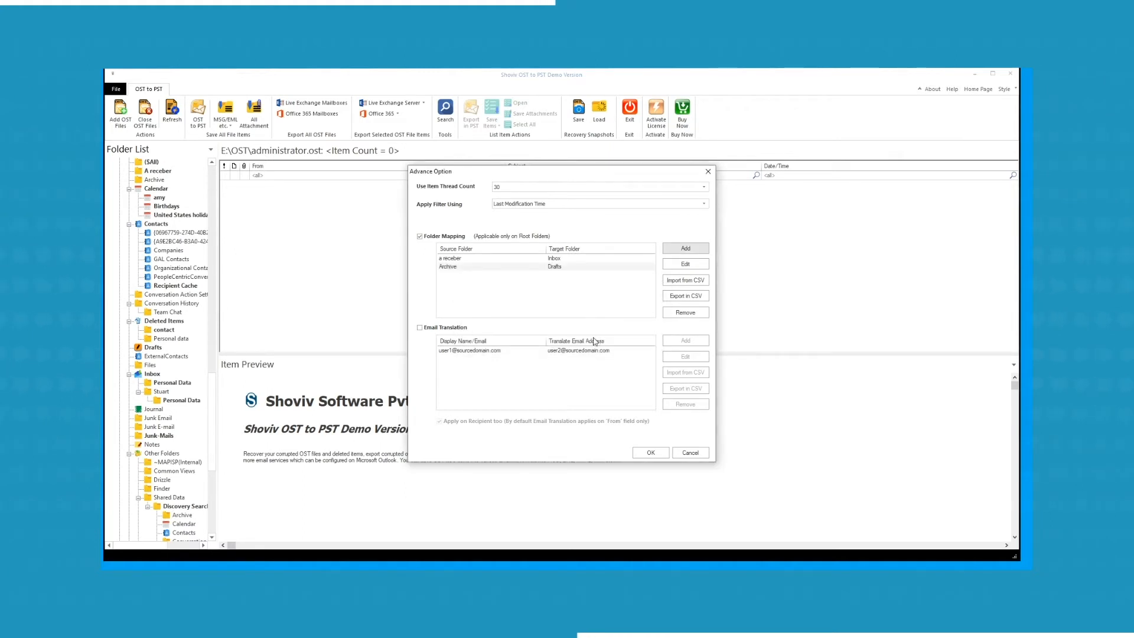
click(422, 332)
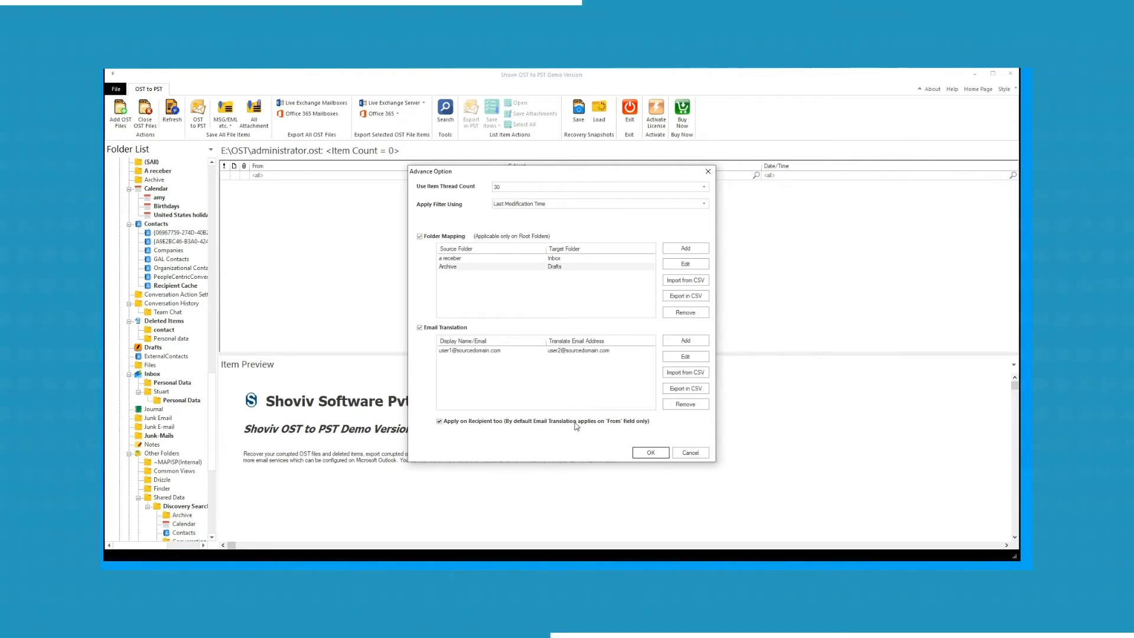
click(637, 454)
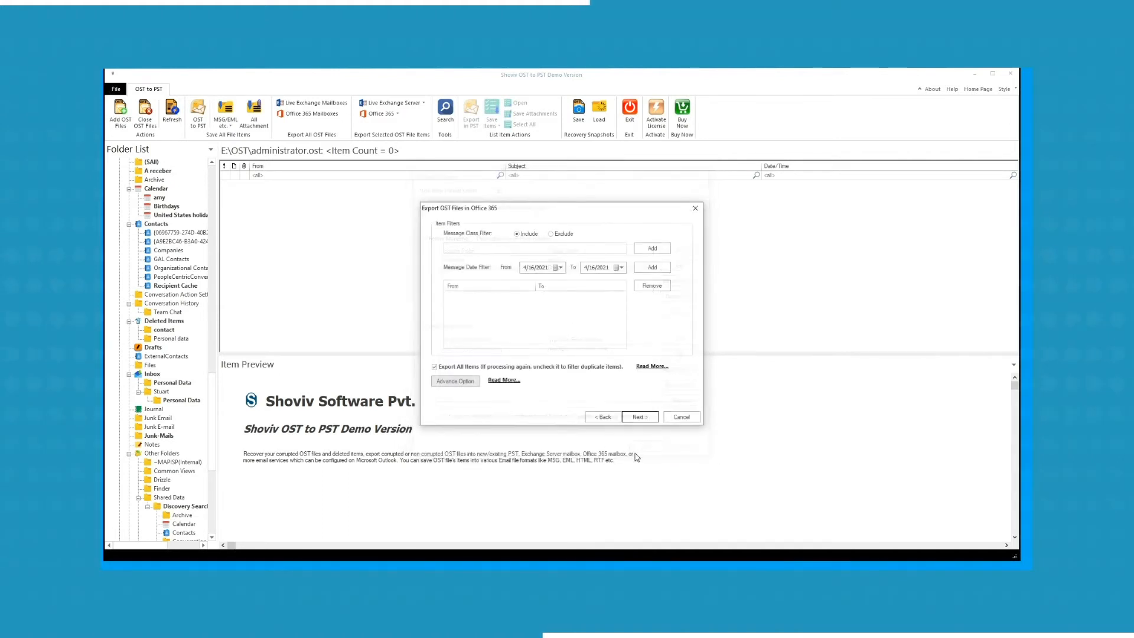
click(639, 418)
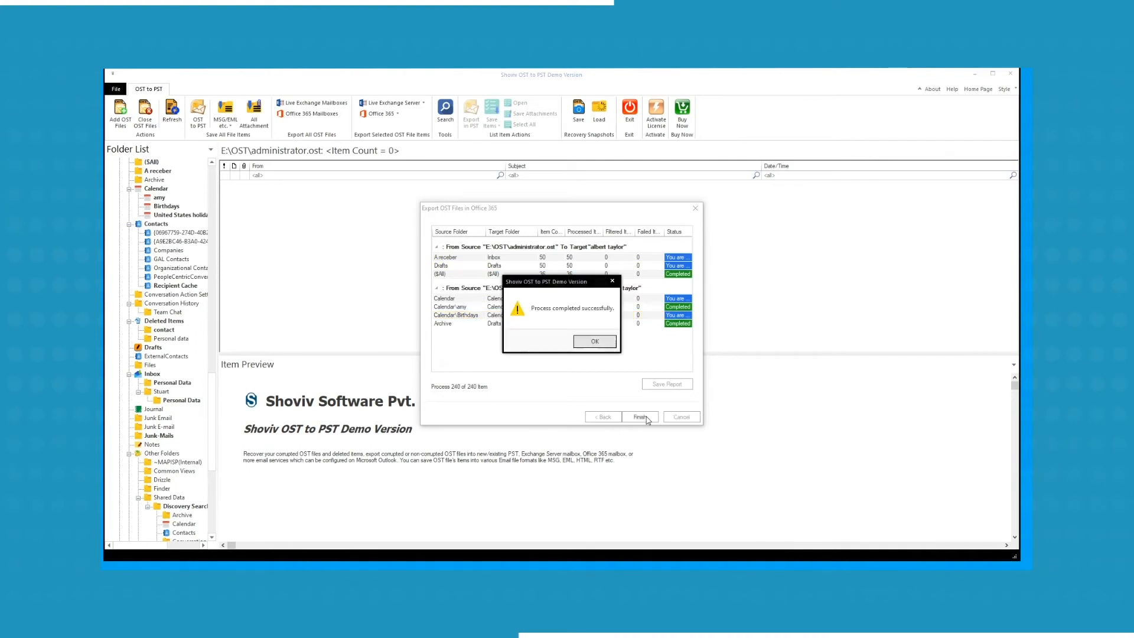
Save the export report as HTML named 'OST TO OFFICE 365' and open it.
click(595, 341)
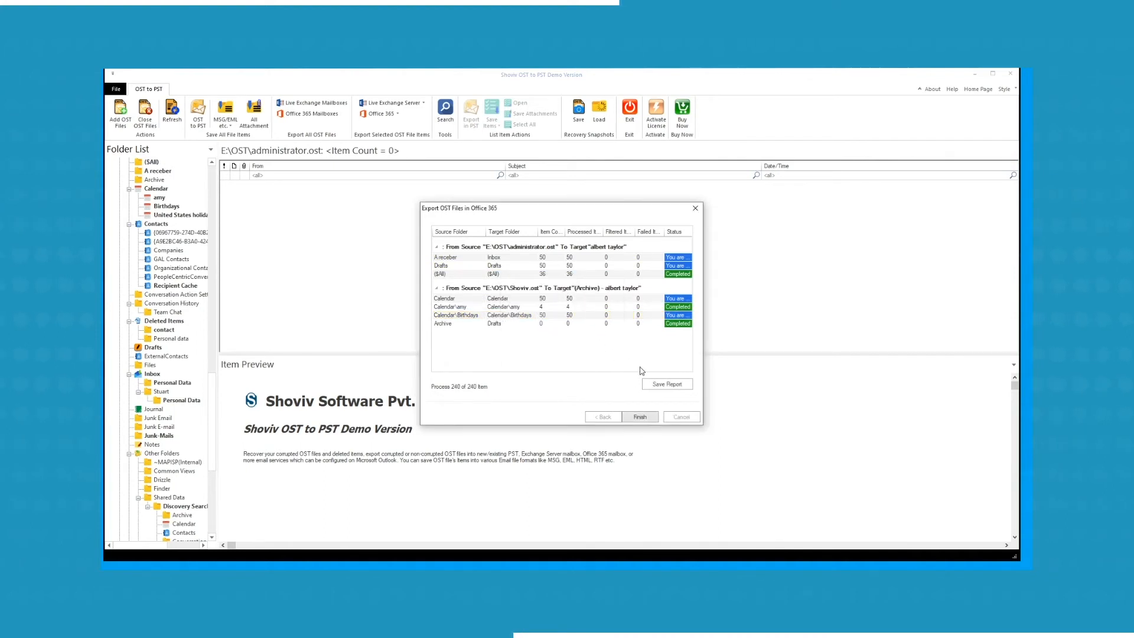
click(669, 384)
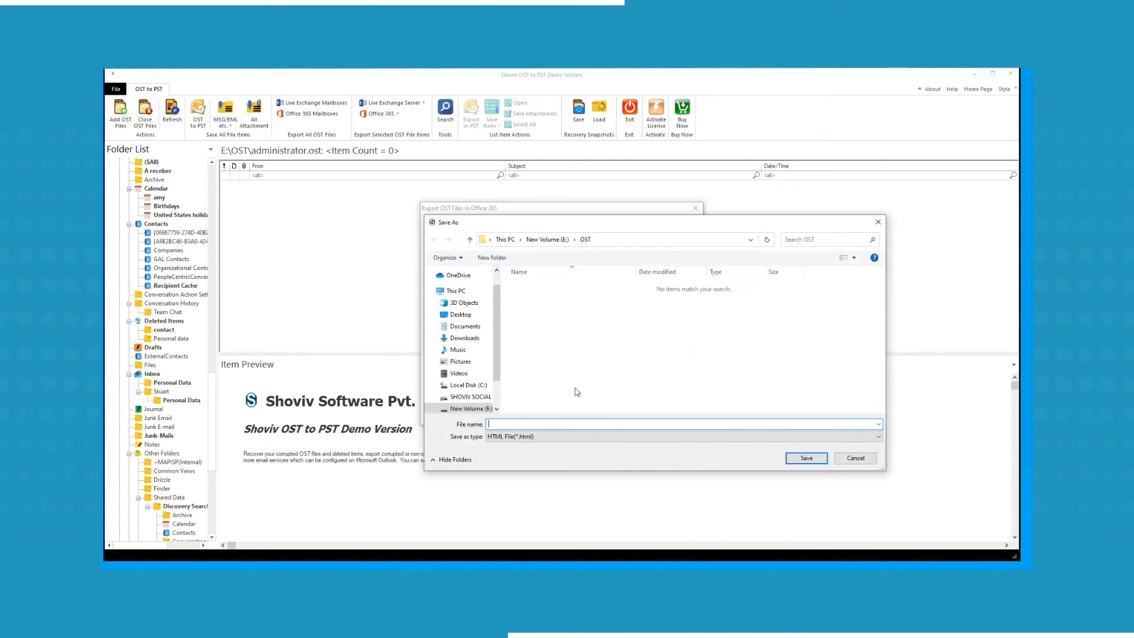
text(S)
key(BackSpace)
text(OST TO OFFICE 365)
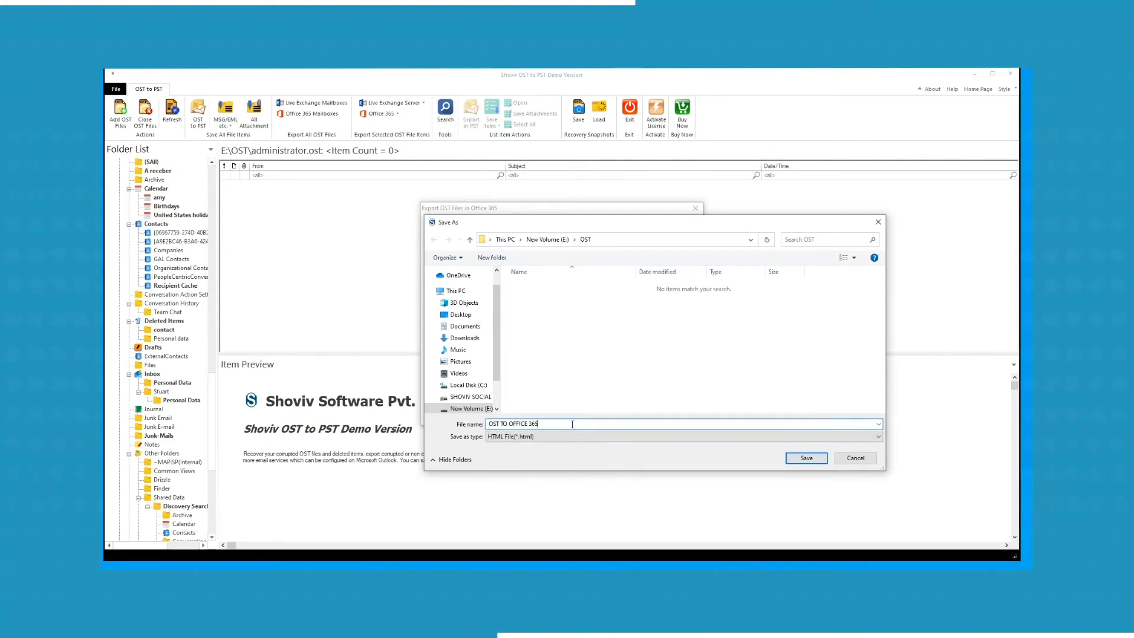
key(Return)
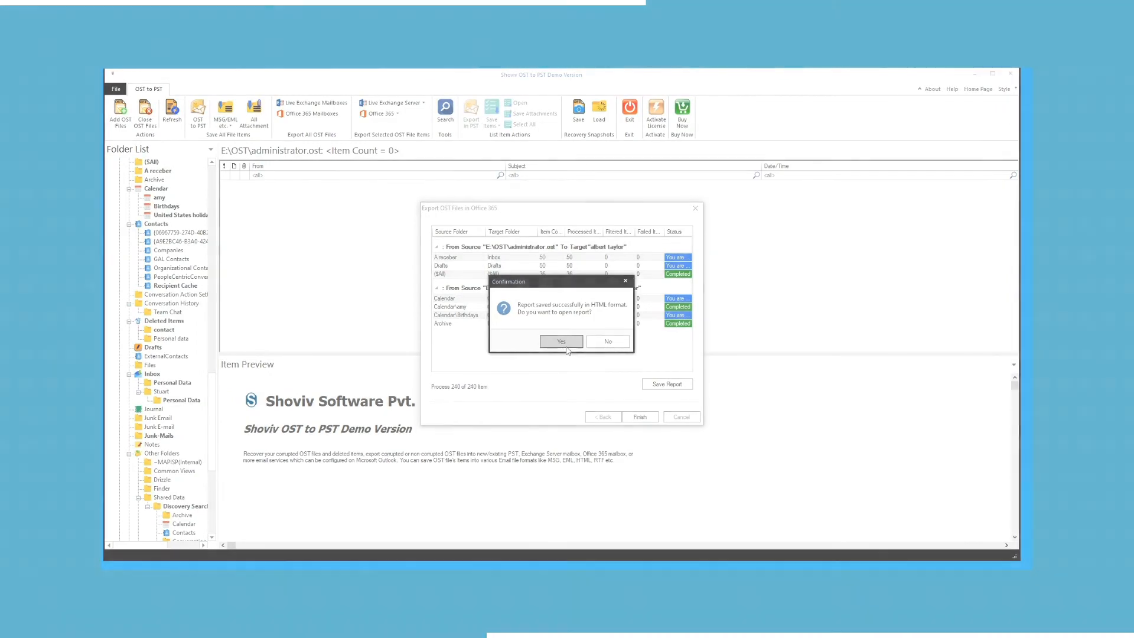
click(561, 343)
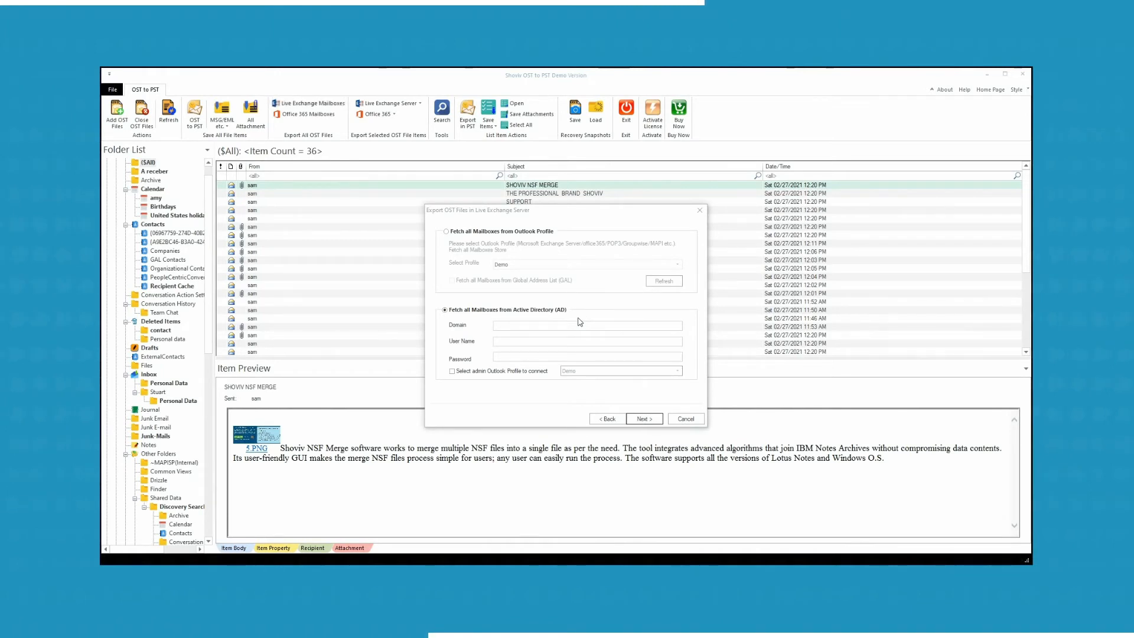
Enter domain 192.168.32.144 with the admin user name and password.
click(498, 326)
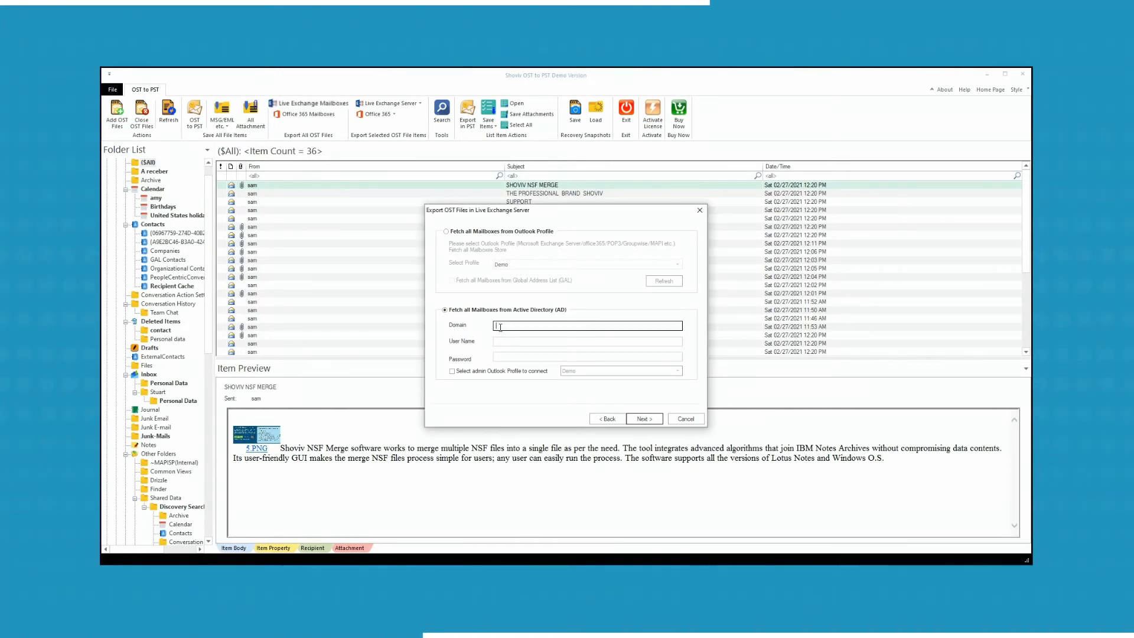
text(192.168.32.144)
click(506, 343)
key(ctrl+v)
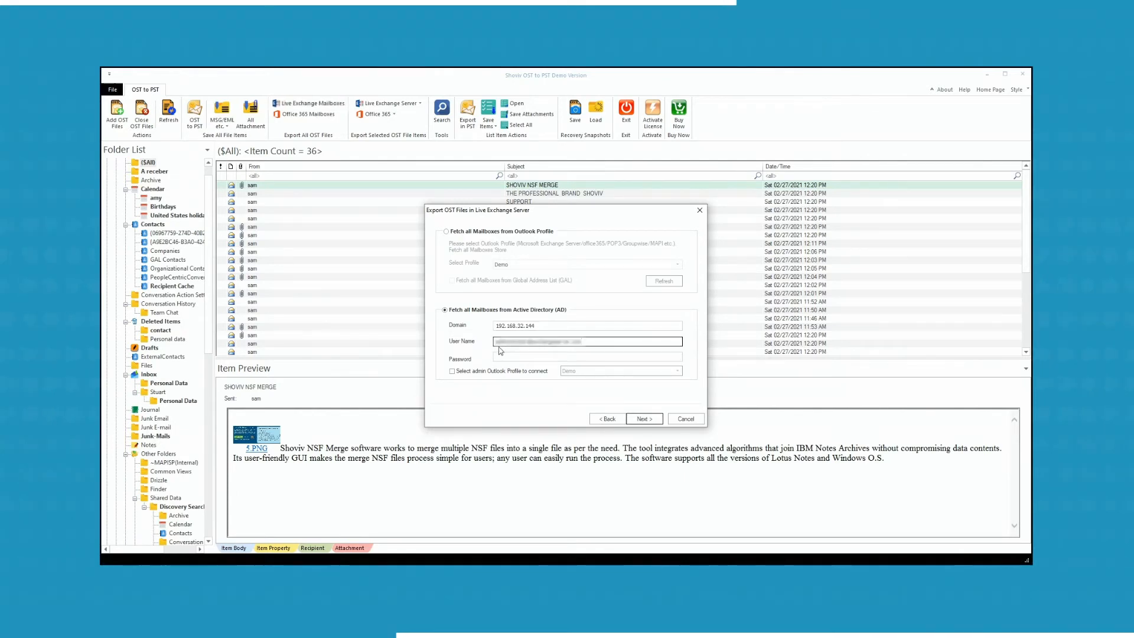
click(511, 358)
key(ctrl+v)
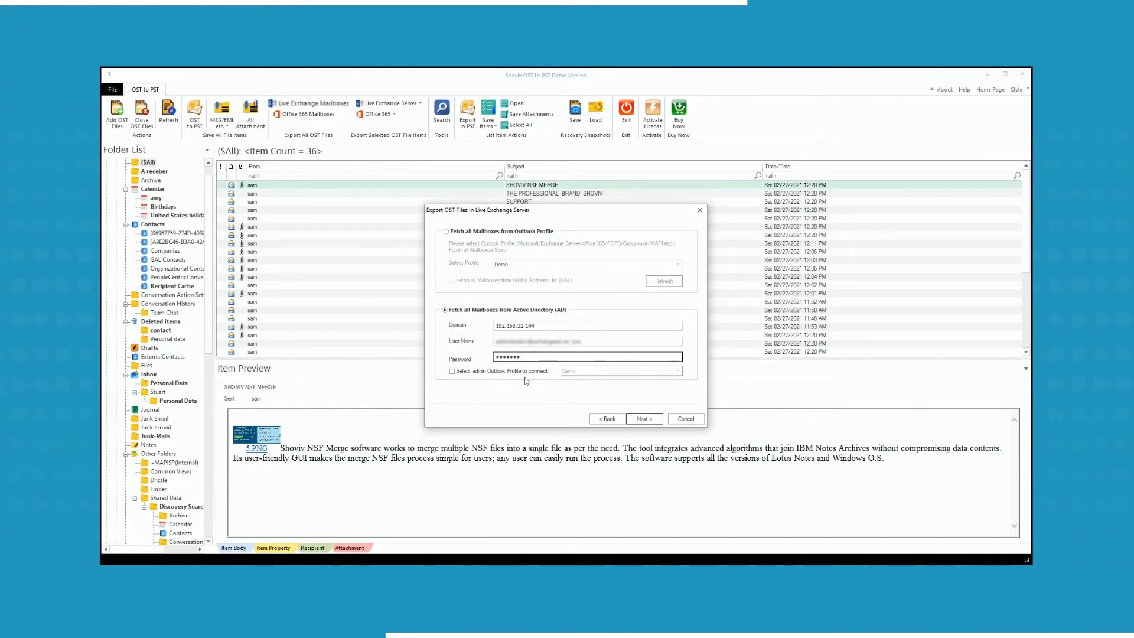
Use Demo as the admin Outlook profile and fetch mailboxes from the Outlook profile.
click(452, 371)
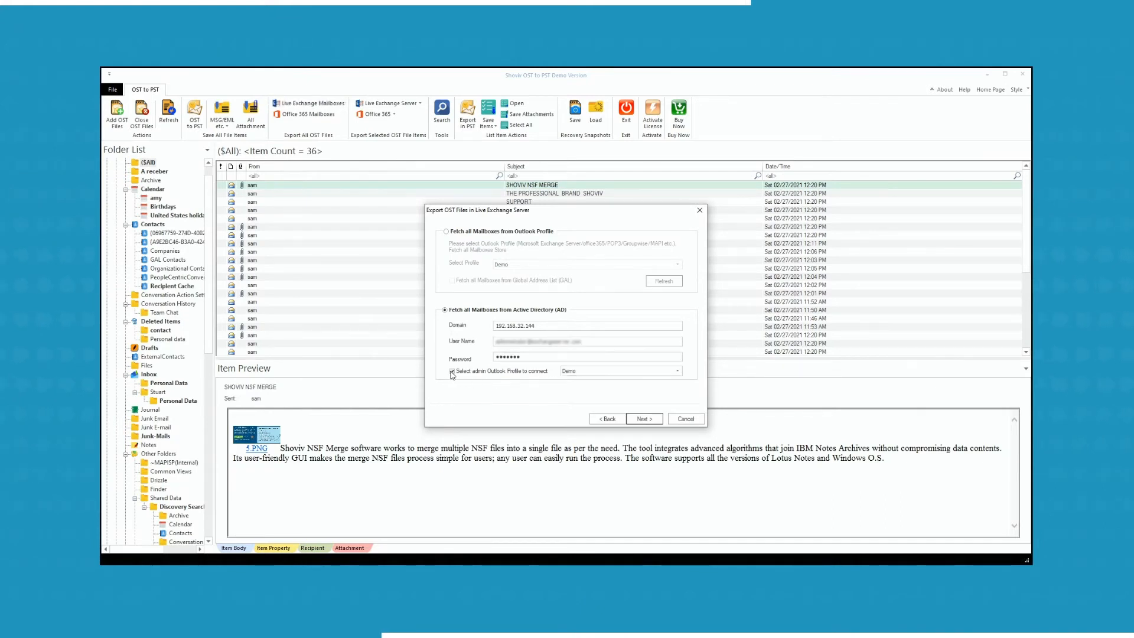
click(677, 371)
click(679, 379)
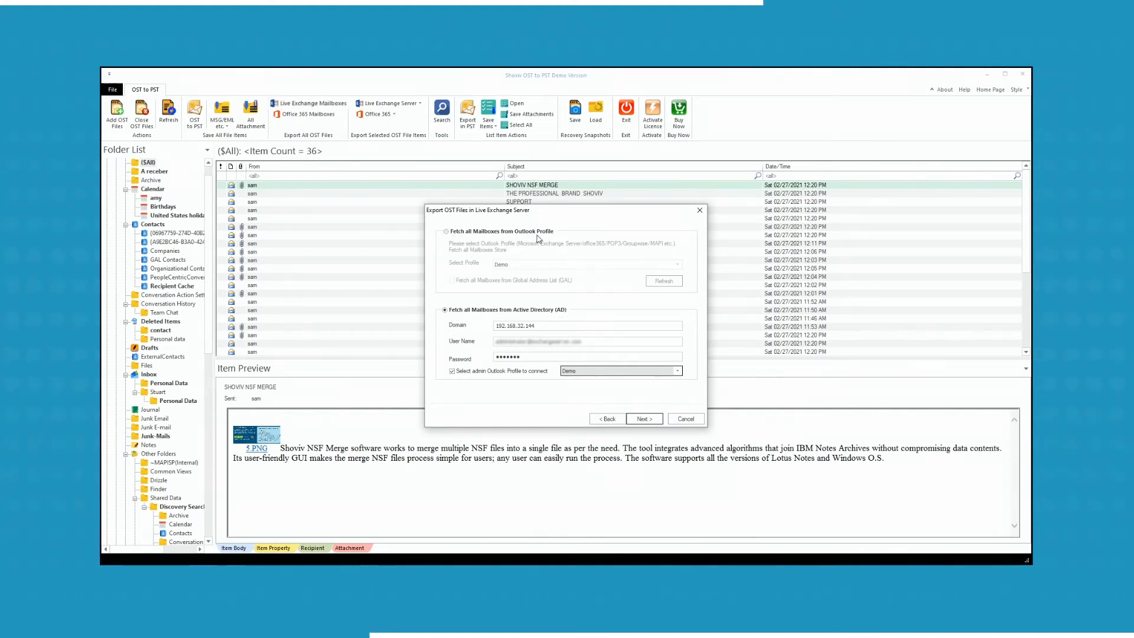
click(447, 232)
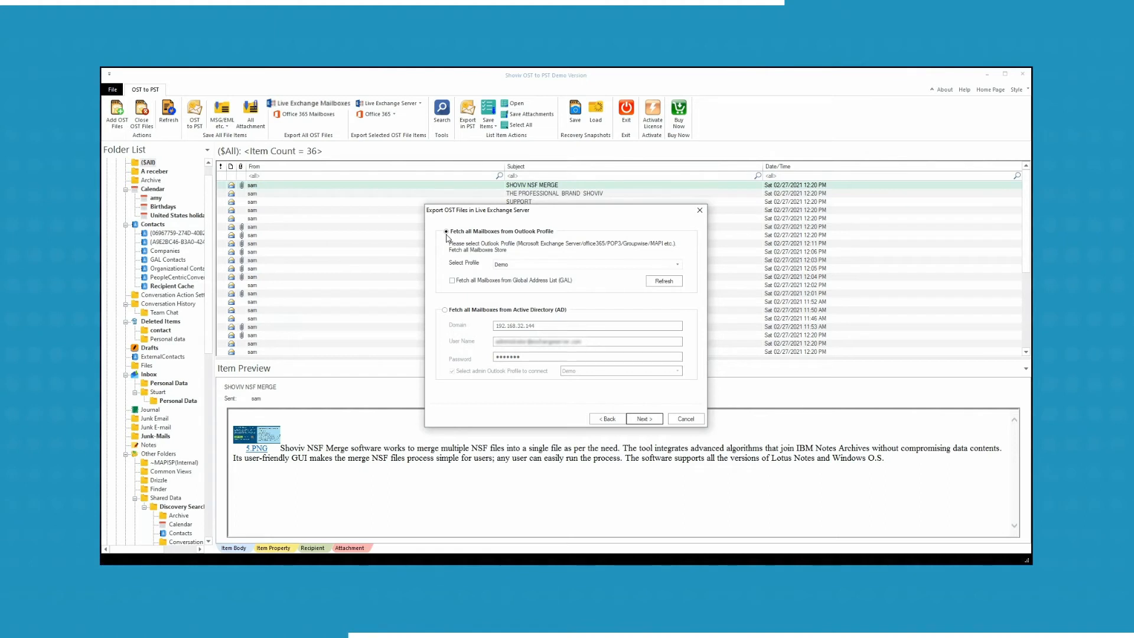
Keep Demo as the Outlook profile and also fetch mailboxes from the Global Address List.
click(677, 267)
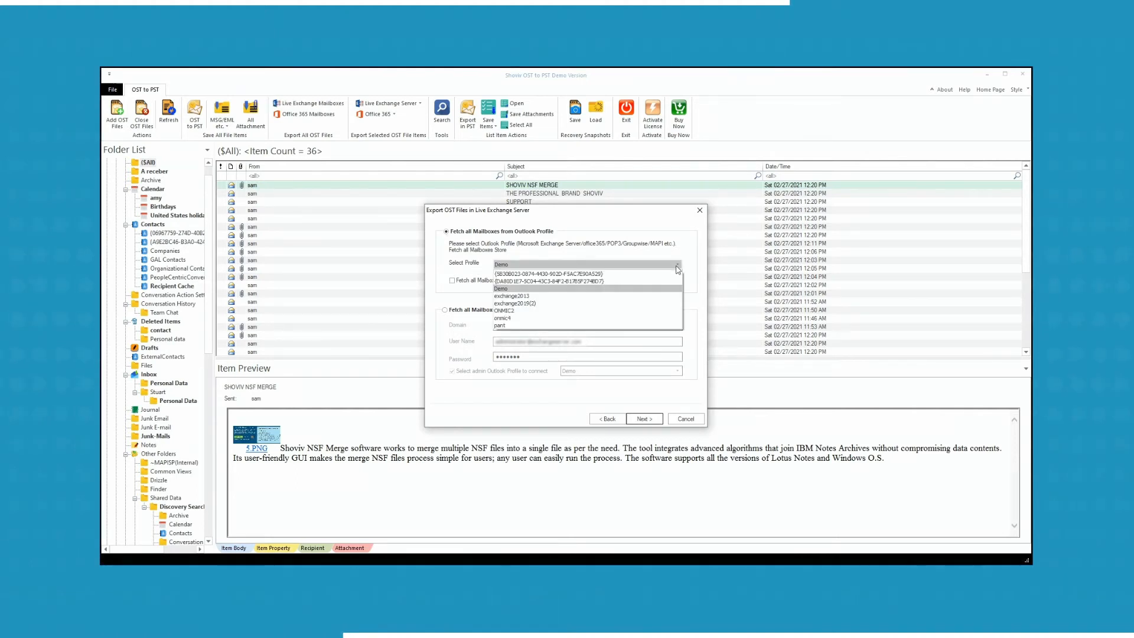
click(678, 270)
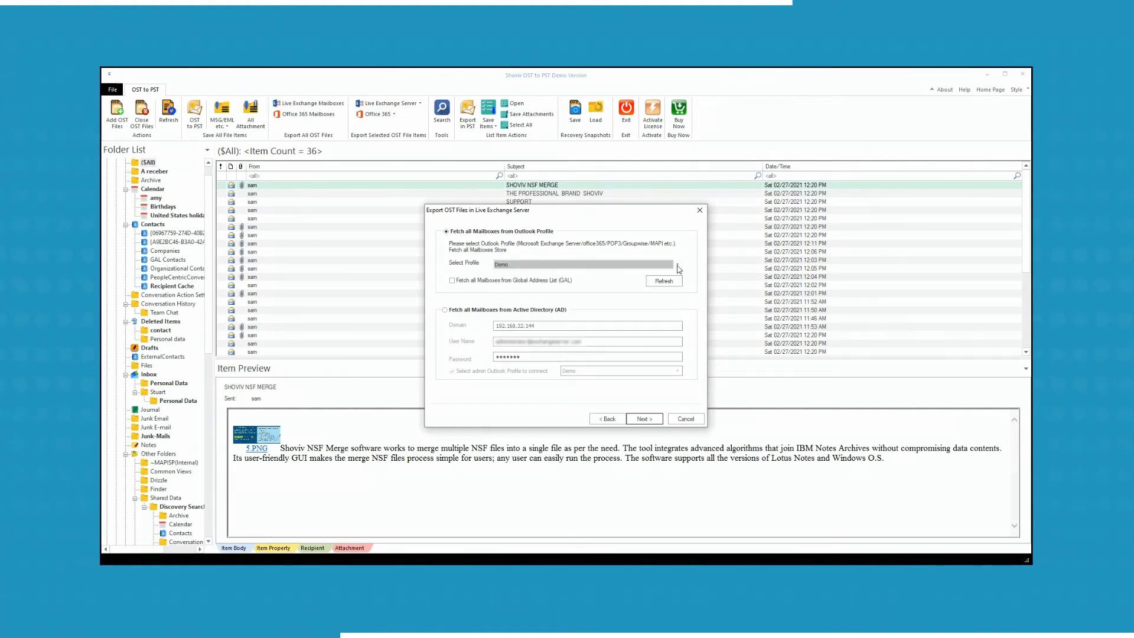
click(454, 283)
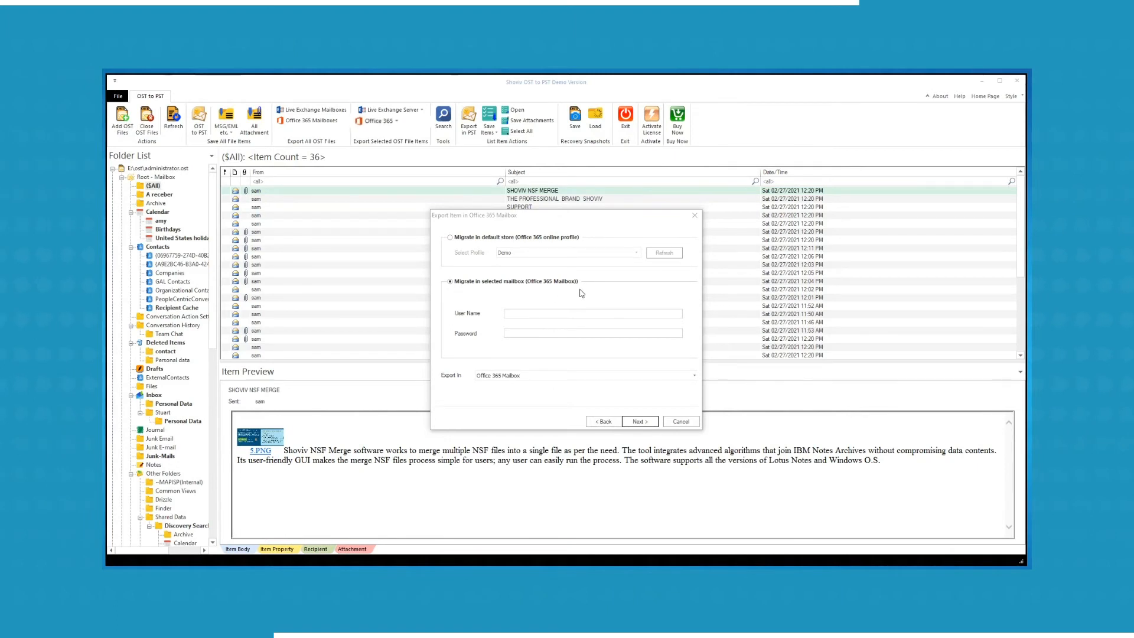
Enter the Office 365 user name and password, keeping Office 365 Mailbox as the destination.
click(514, 315)
key(ctrl+v)
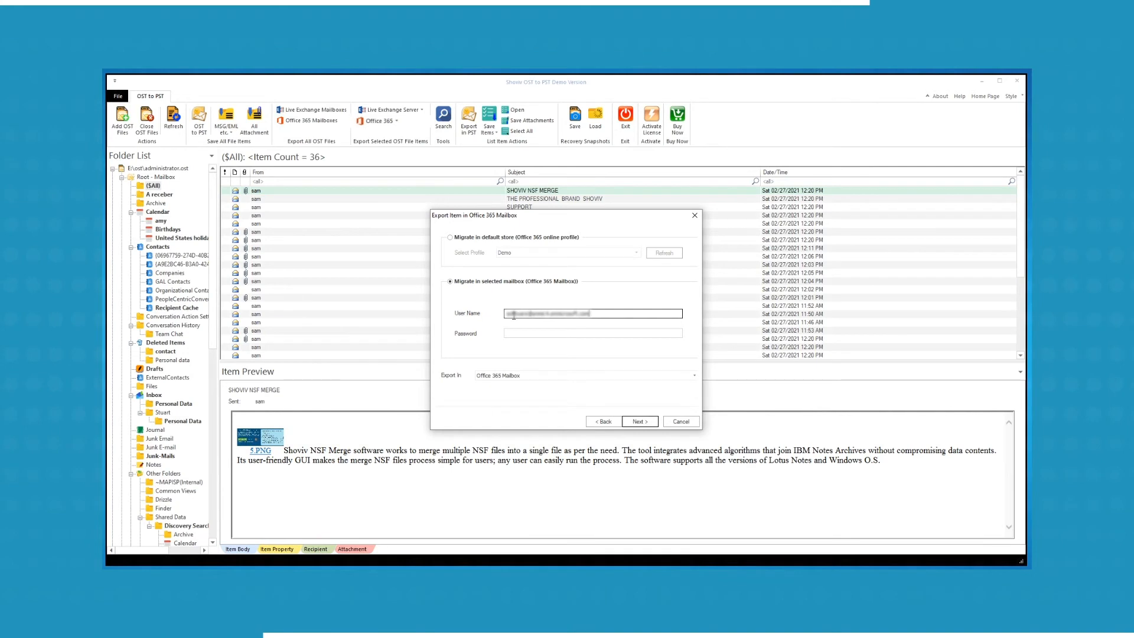
key(Tab)
text(•••••••••••)
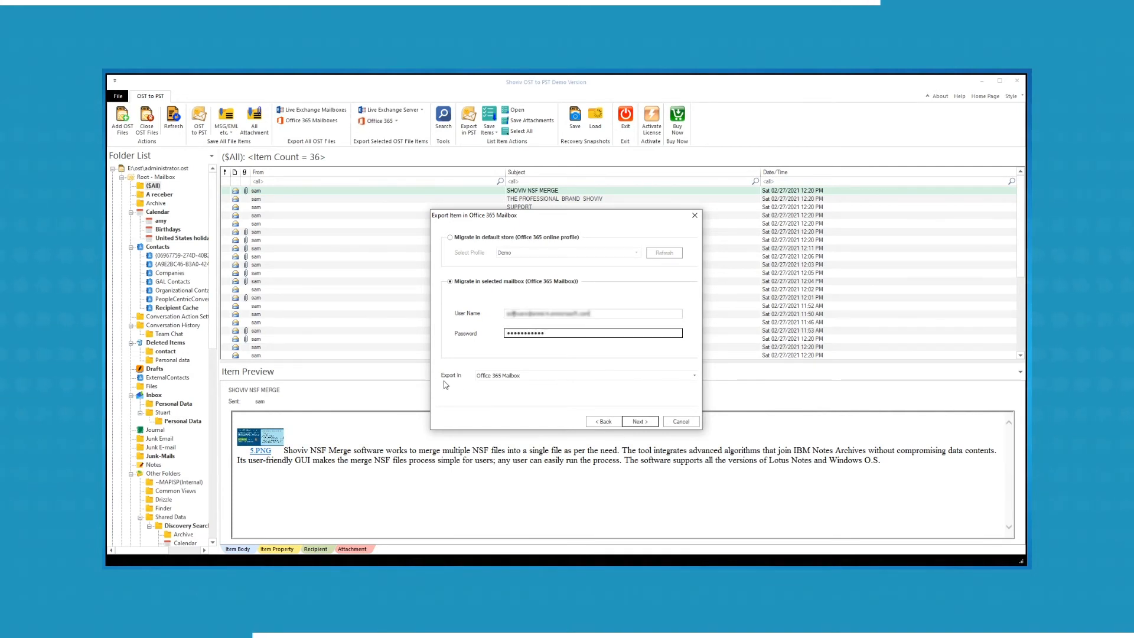
click(694, 377)
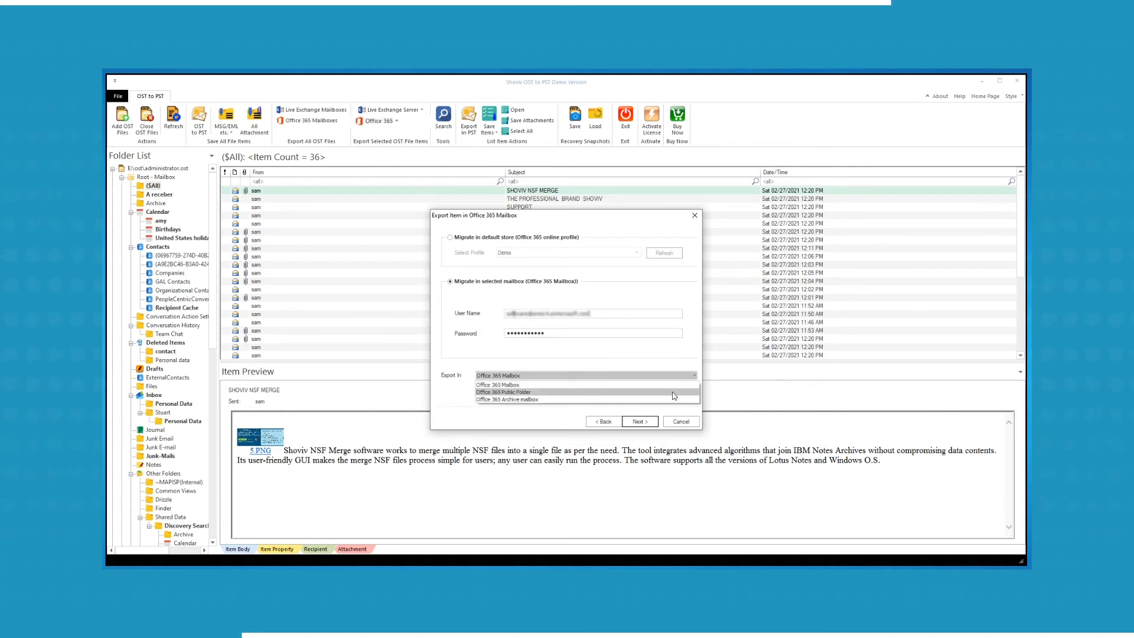
click(654, 385)
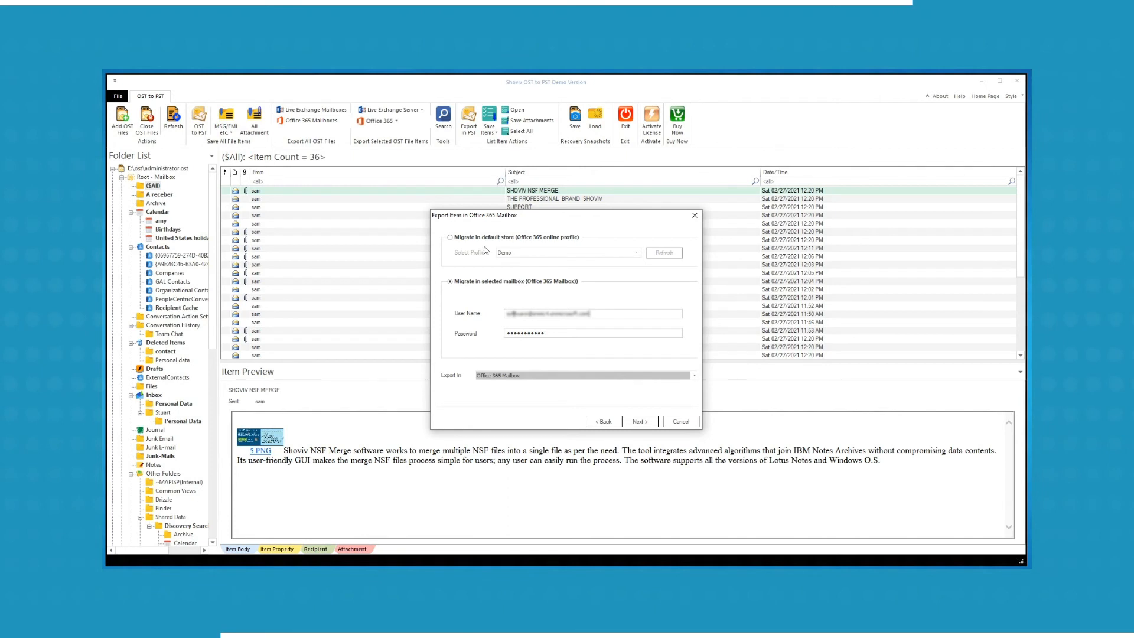
Switch to migrating into the default store using the Demo profile.
click(451, 238)
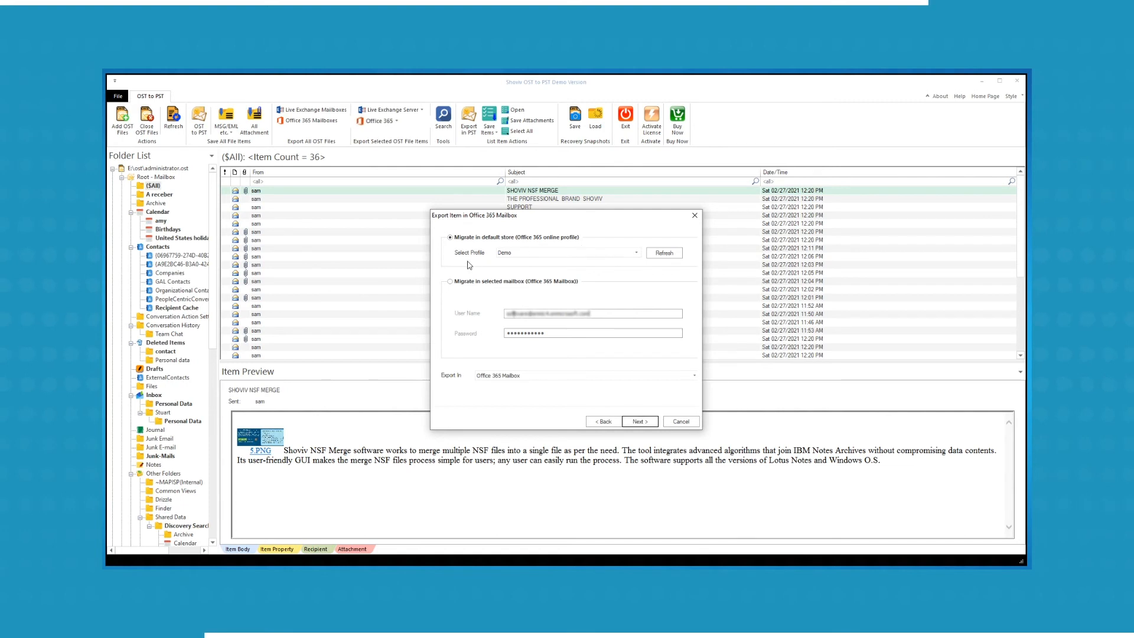
click(637, 254)
click(638, 256)
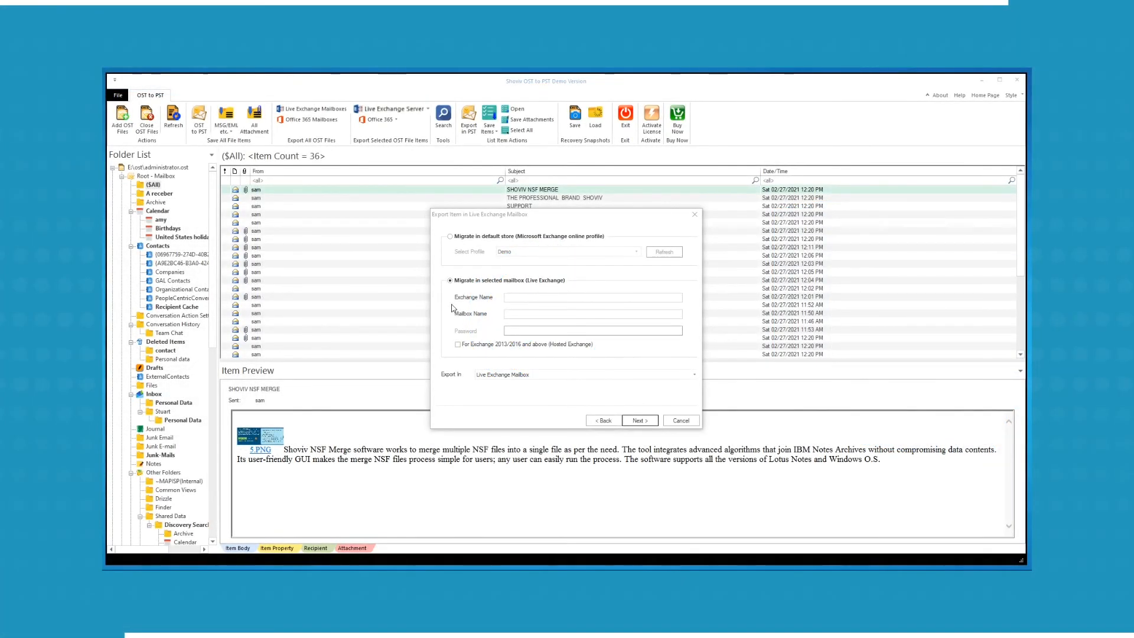
Enter Exchange server 192.168.32.144 for Exchange 2013/2016 with the administrator e-mail and password.
click(519, 298)
text(192.168.32.144)
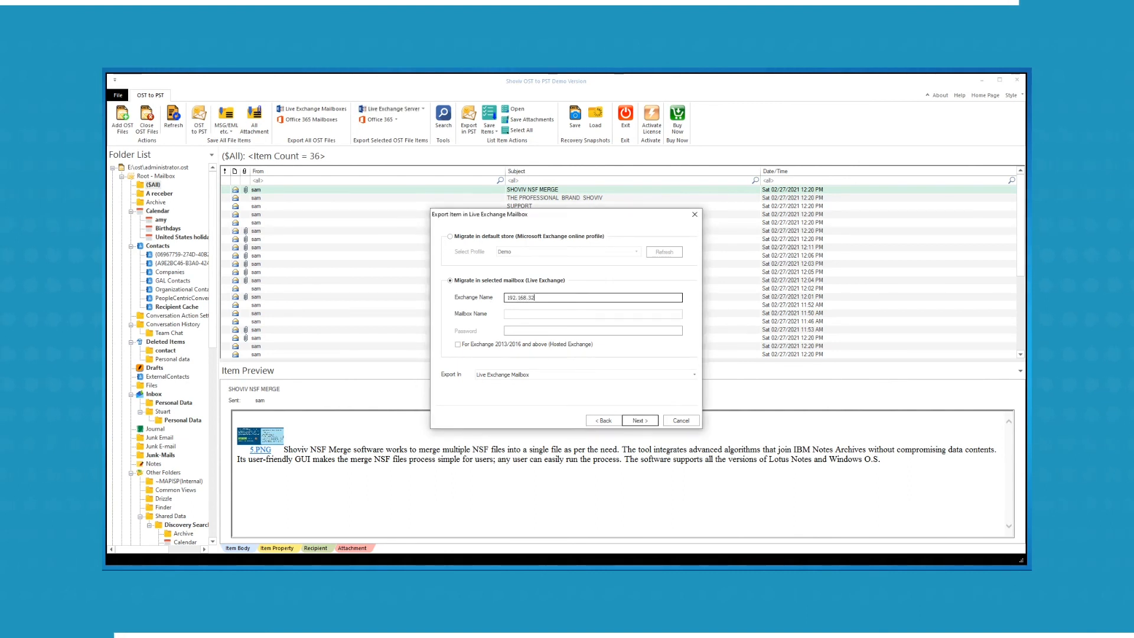
click(458, 344)
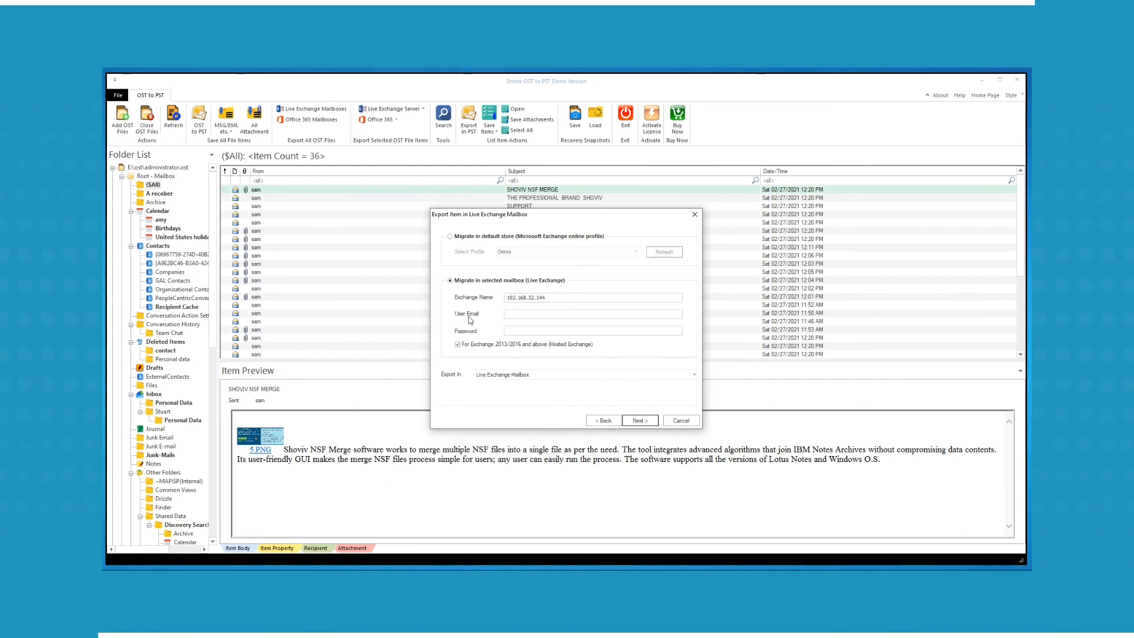
click(524, 314)
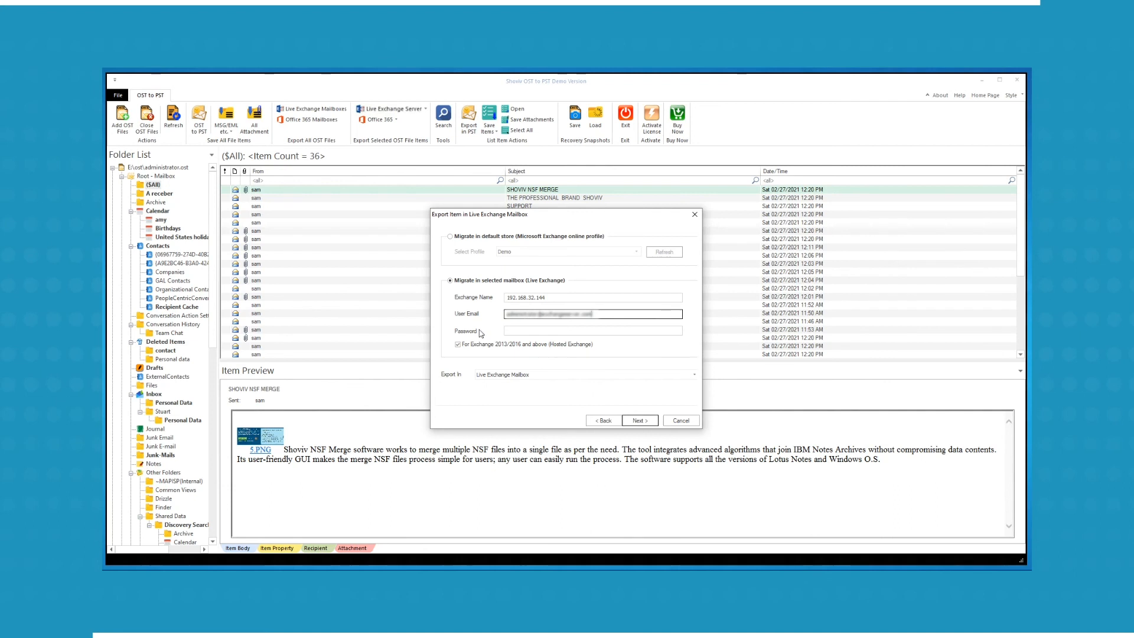
click(519, 330)
text(•••••••••••••••)
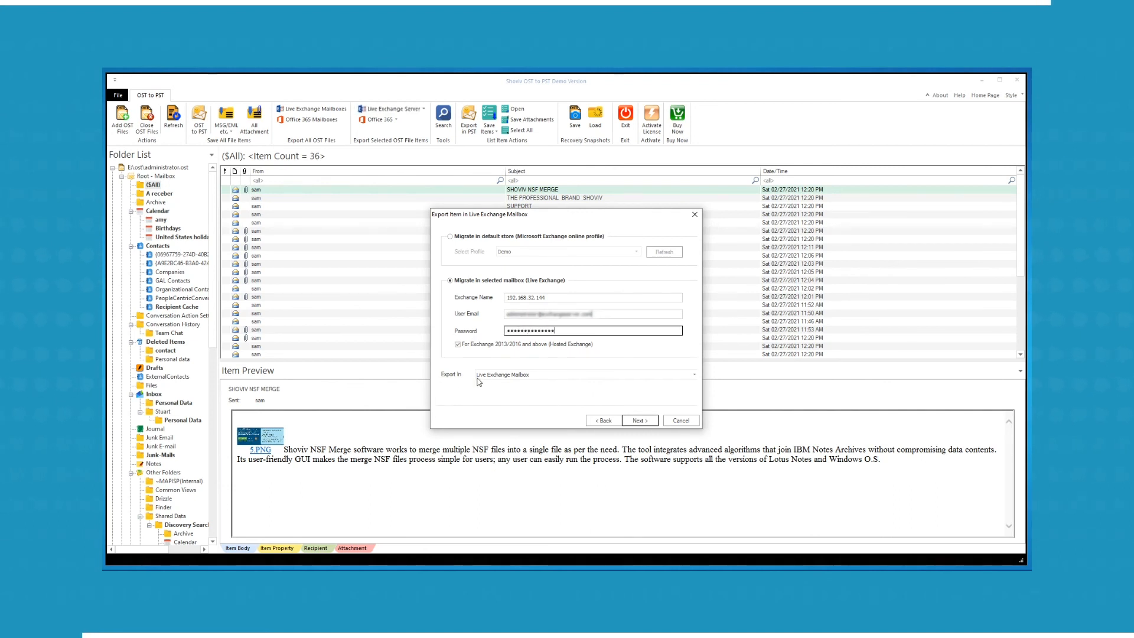
Keep Live Exchange Mailbox as destination and migrate into the default store with profile Demo.
click(693, 376)
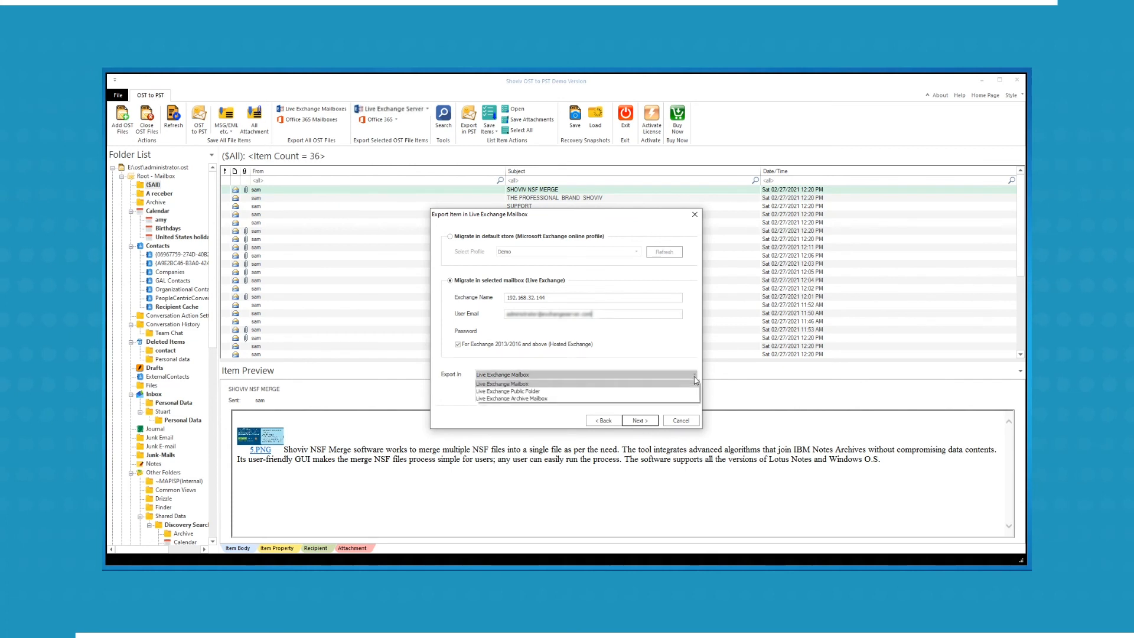
click(650, 386)
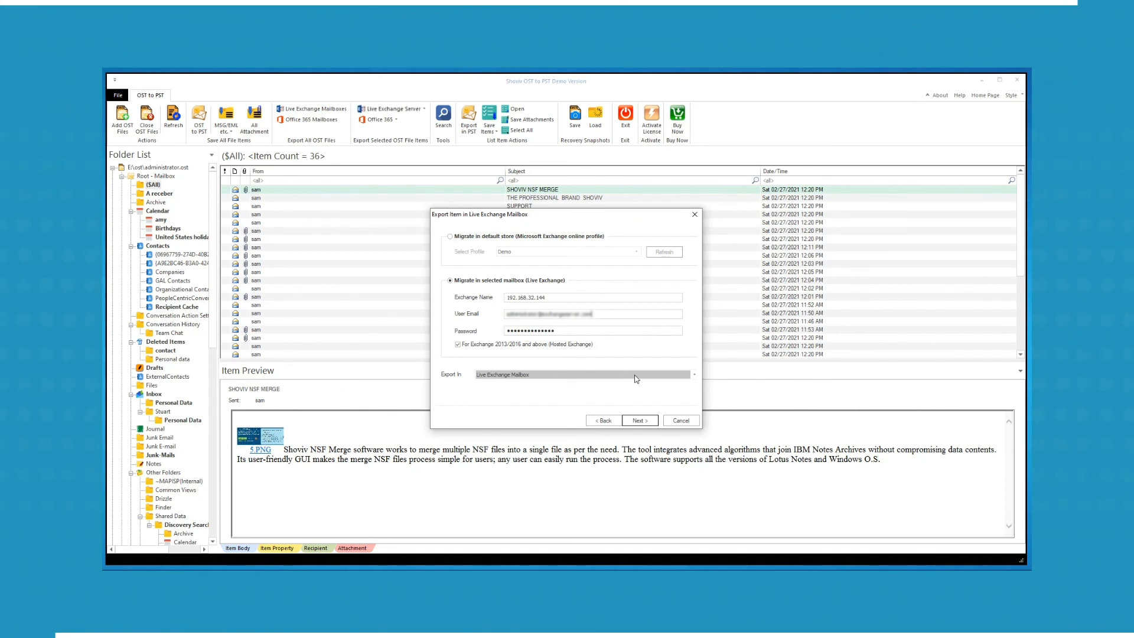
click(450, 237)
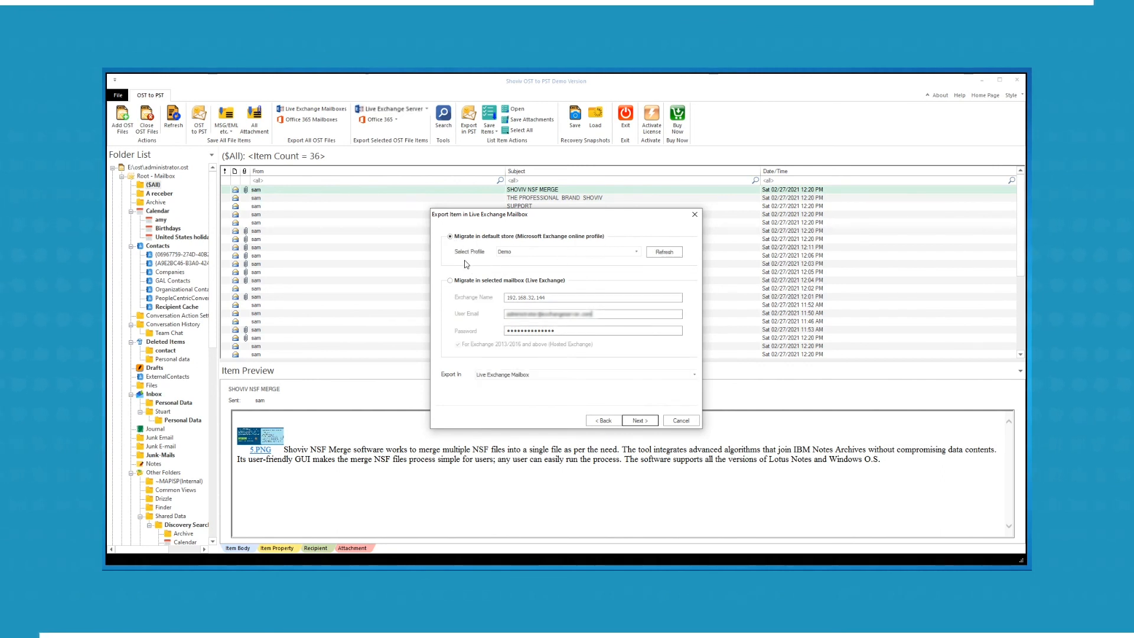
click(636, 252)
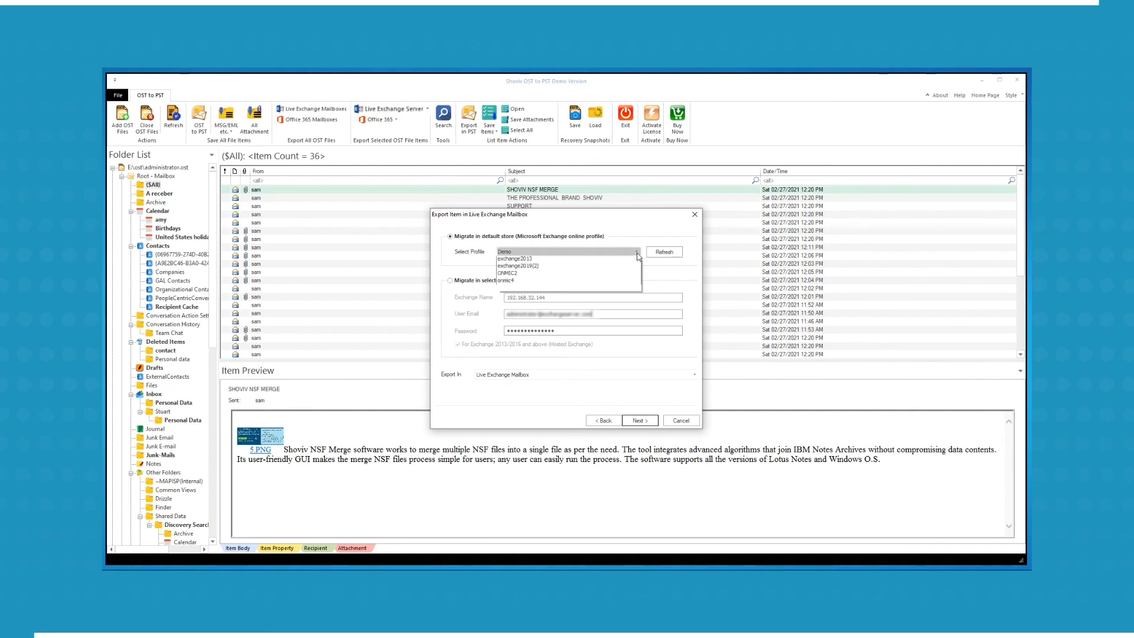
click(639, 253)
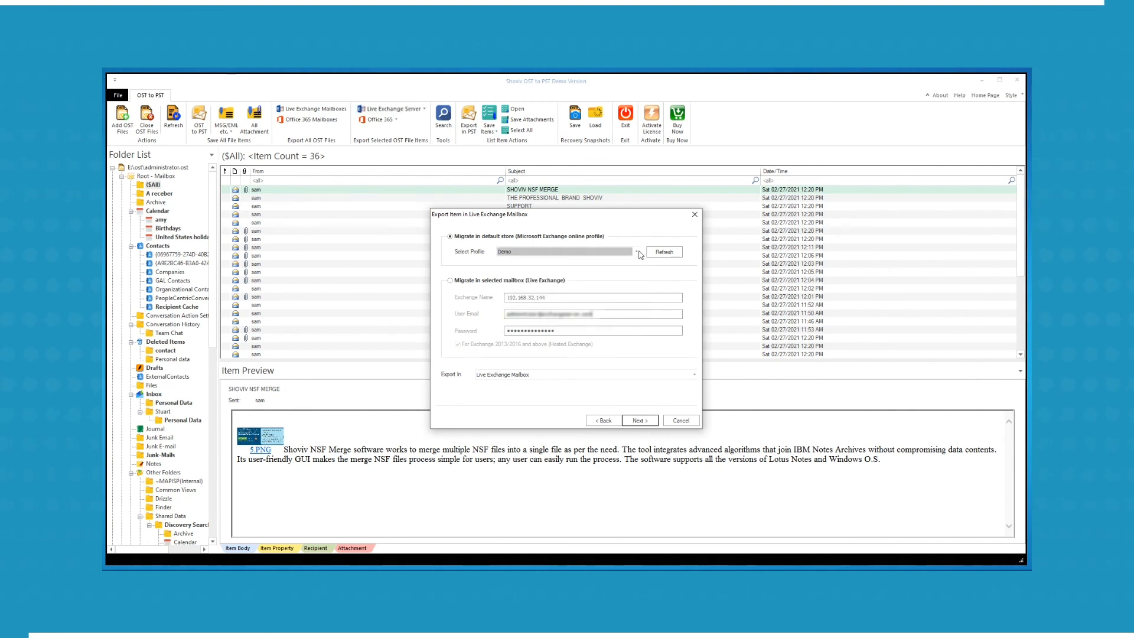